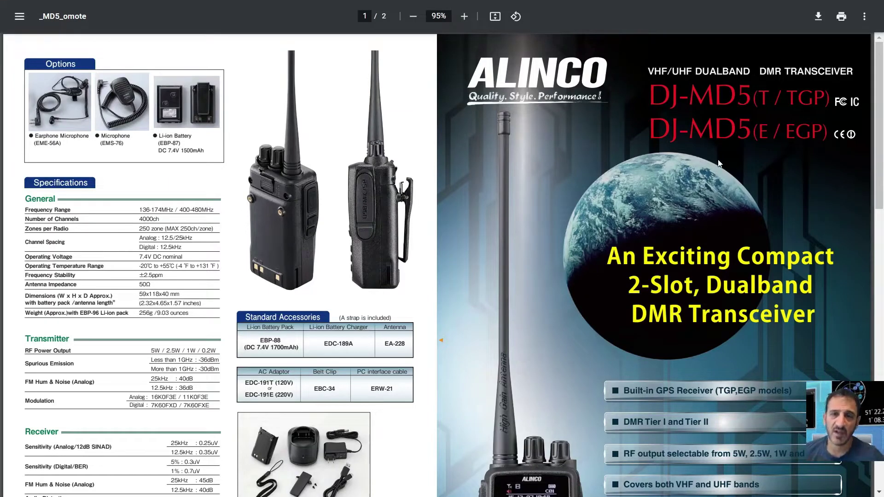
scroll(719, 163, "down", 4)
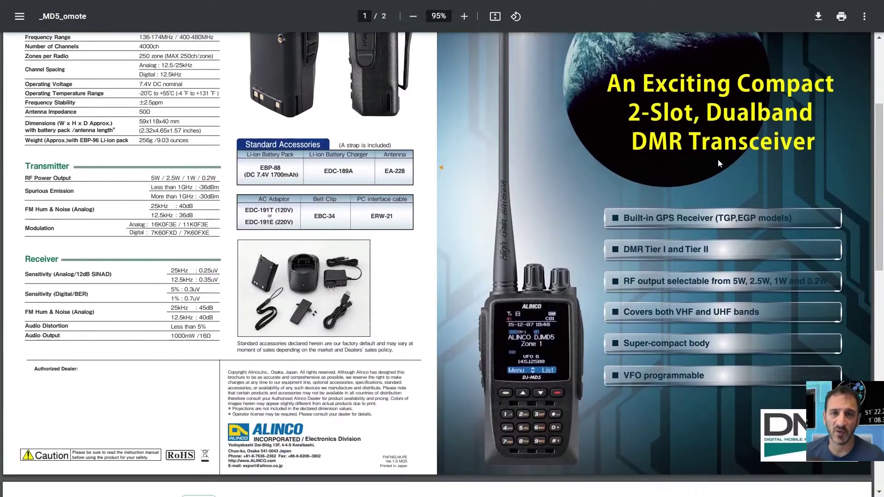
scroll(719, 164, "down", 1)
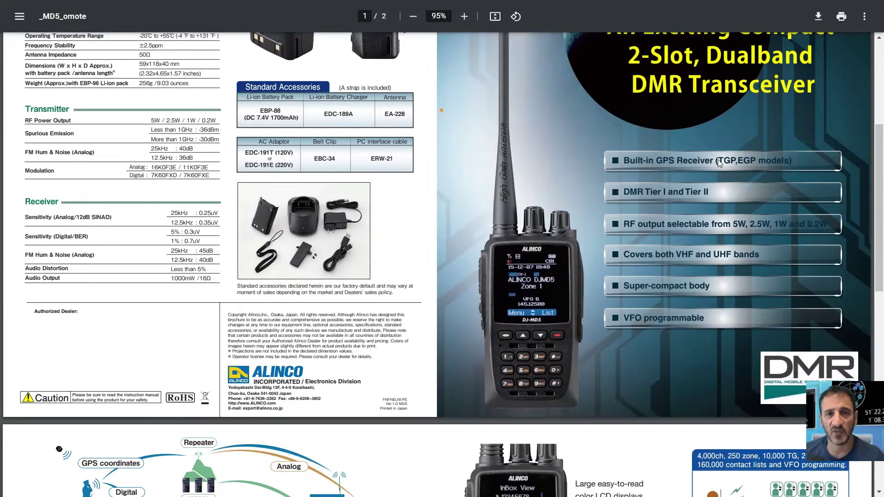
scroll(718, 160, "up", 4)
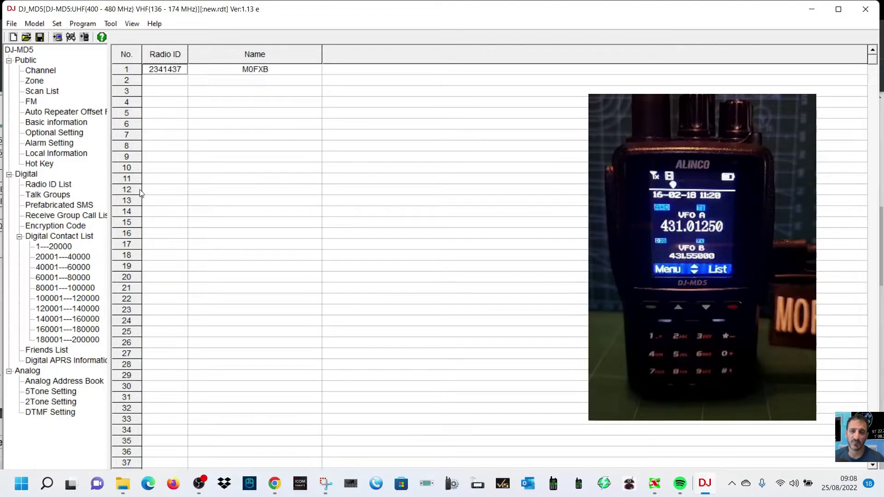
Step: Add the first digital contact named TG91 as a Group Call with TG/DMR ID 91
left_click(58, 248)
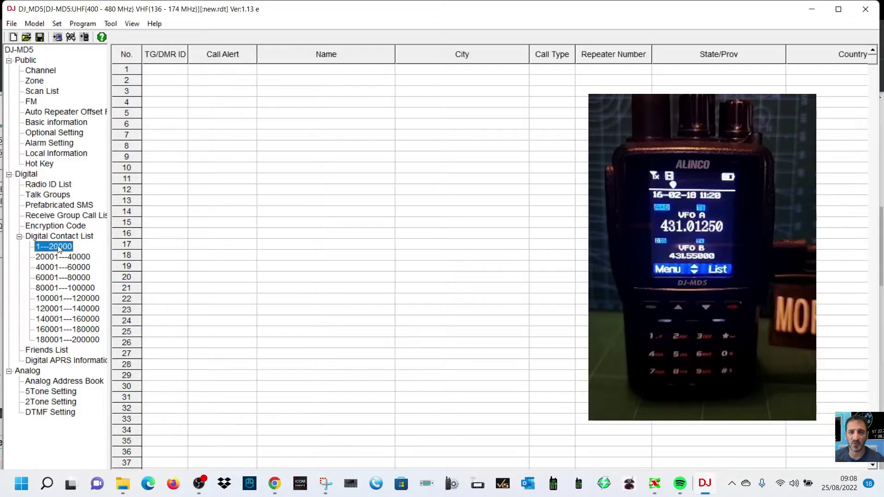
left_click(164, 72)
double_click(162, 74)
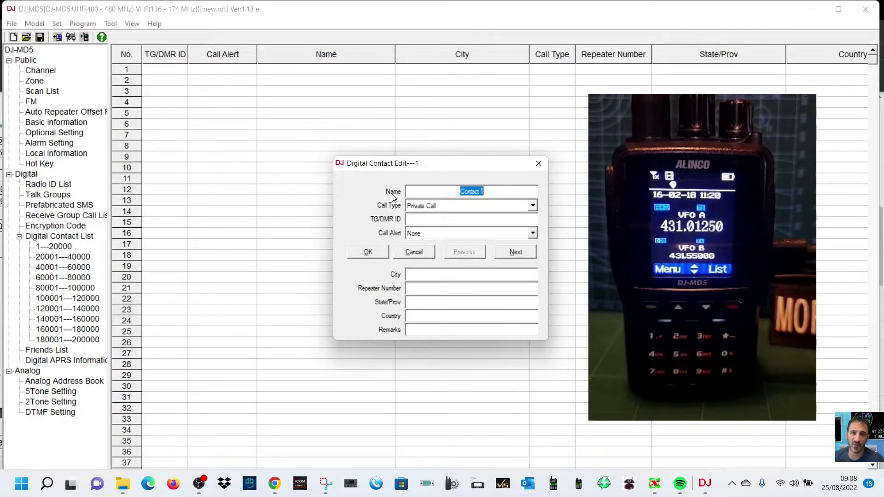
type("TG91")
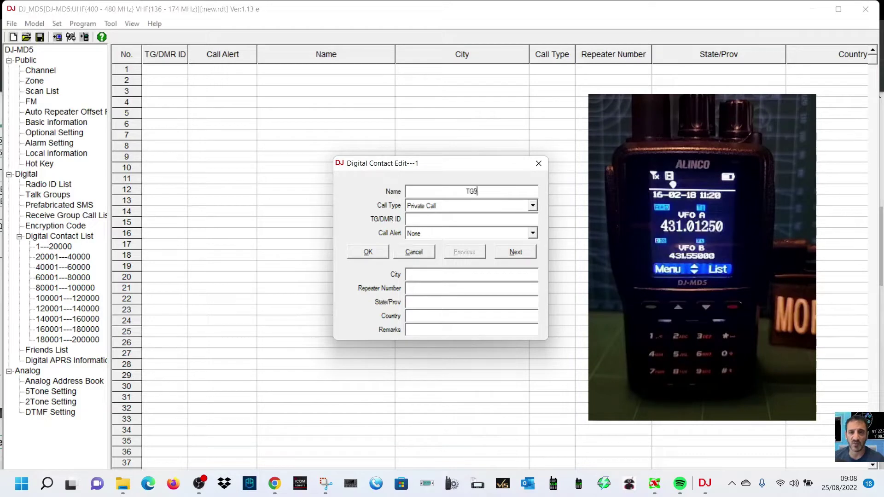
left_click(533, 206)
left_click(455, 221)
left_click(455, 220)
left_click(372, 253)
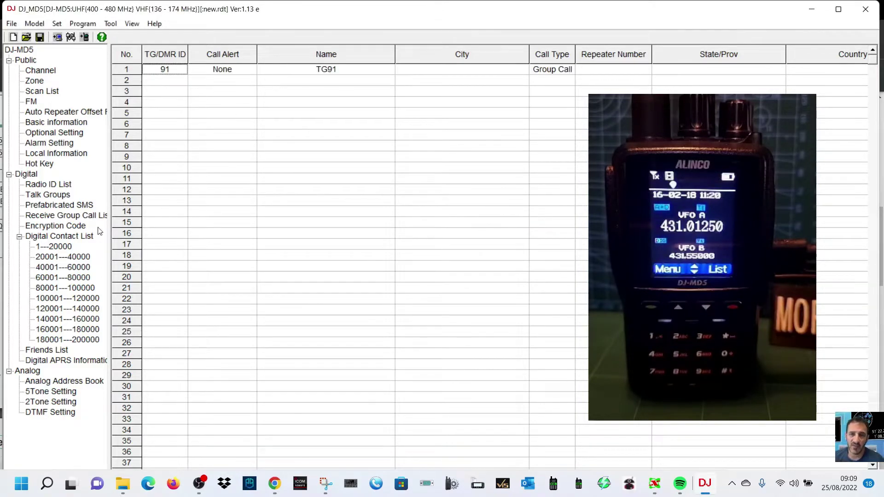
left_click(41, 81)
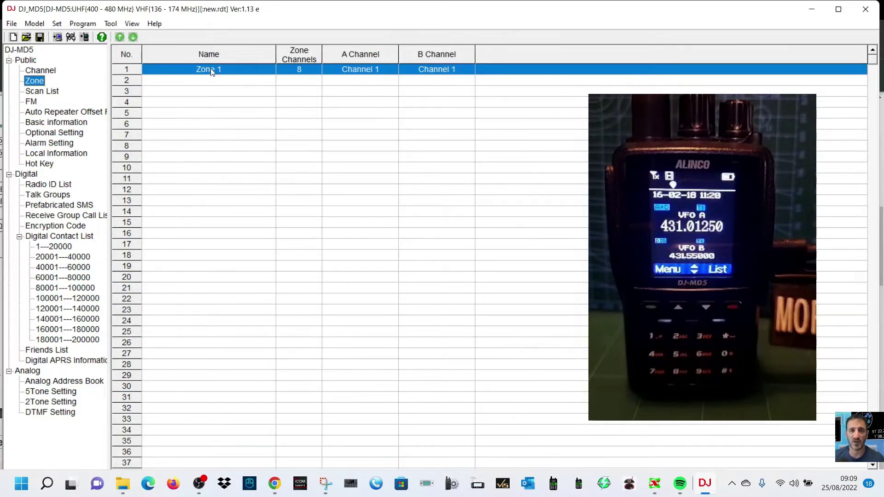
double_click(211, 72)
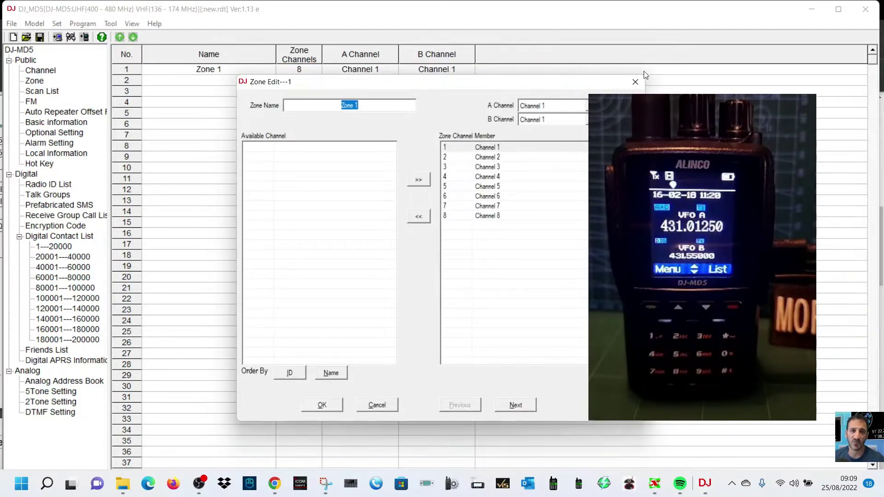
left_click(635, 81)
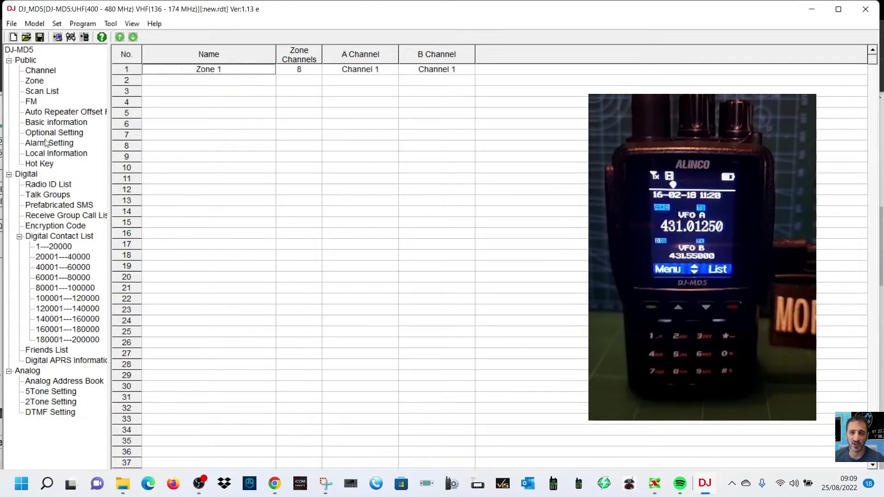
Step: Rename Zone 1 as MY HOTSPOTS in the zone list
left_click(35, 82)
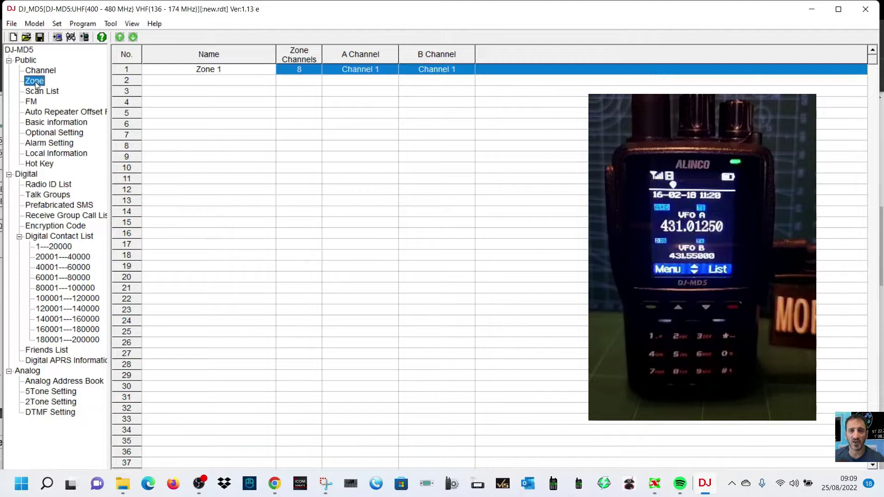
left_click(237, 71)
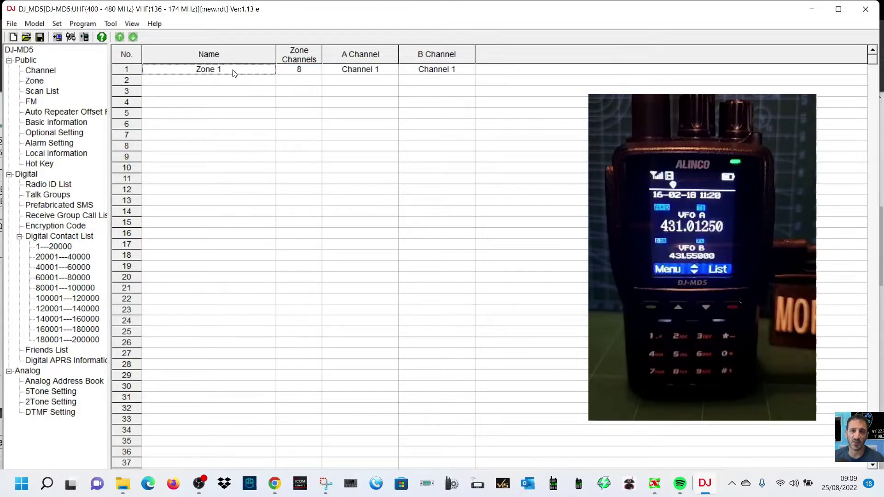
double_click(232, 73)
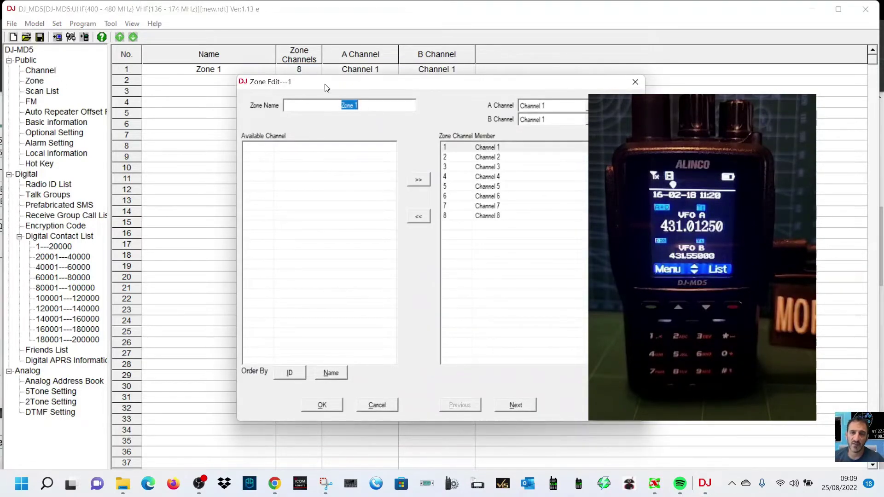
left_click(636, 82)
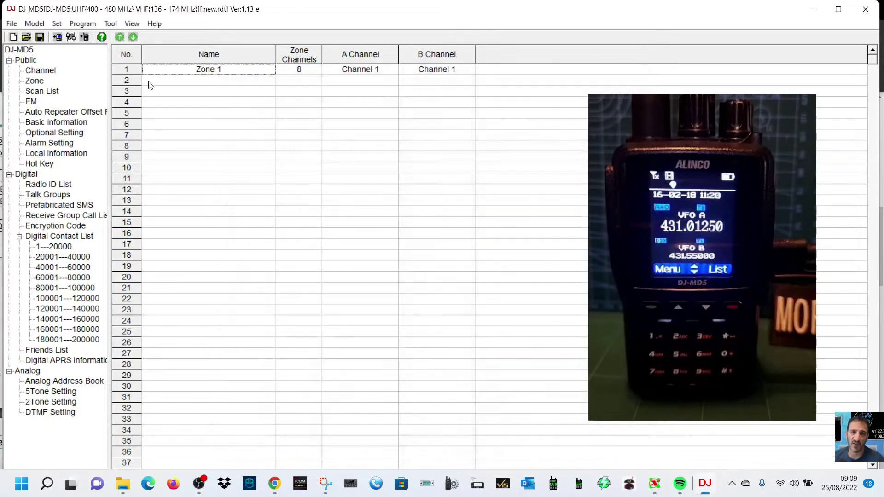
double_click(236, 73)
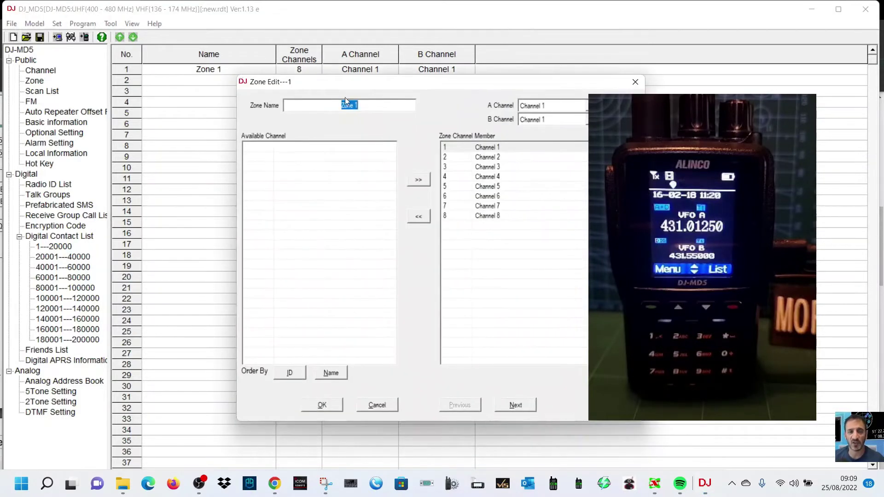
type("M")
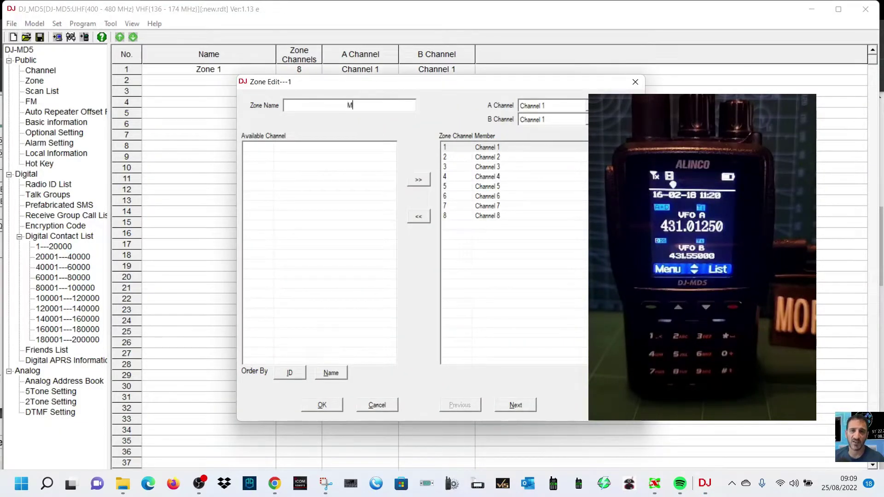
type("Y H")
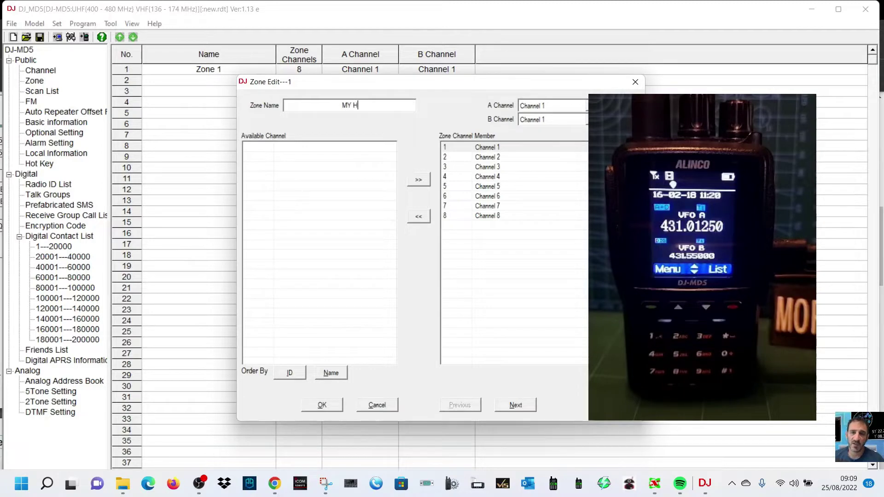
type("OTSPO")
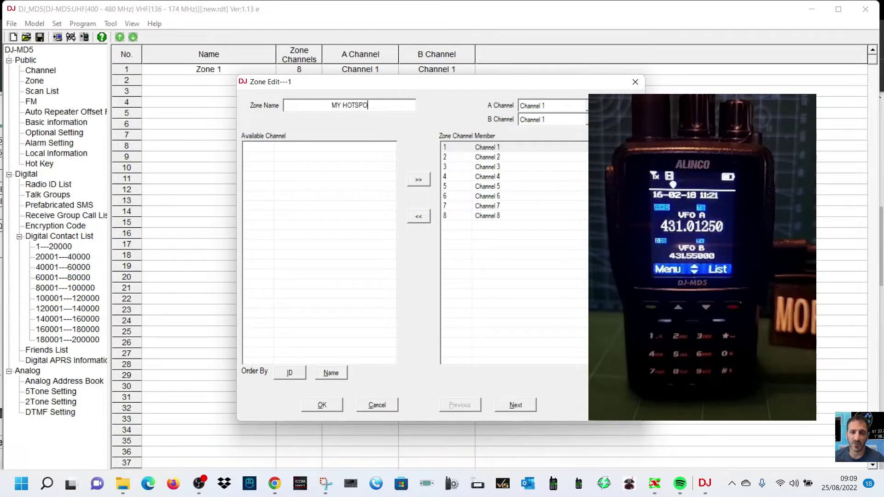
type("TS")
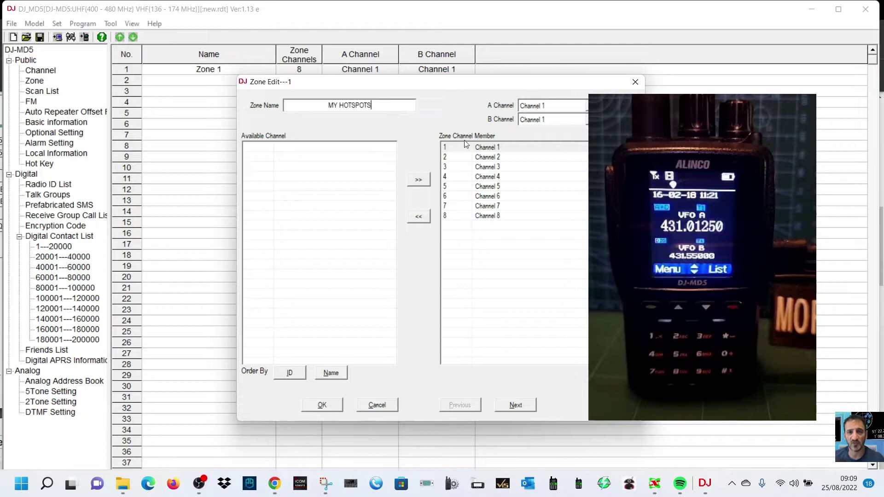
left_click(323, 405)
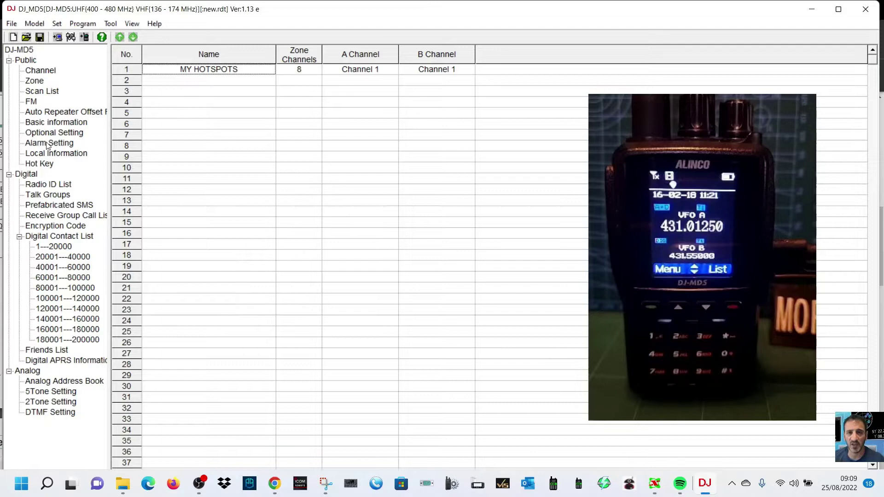
Step: Open the first channel's settings and name the channel JUMBO HOTSPOT
left_click(41, 72)
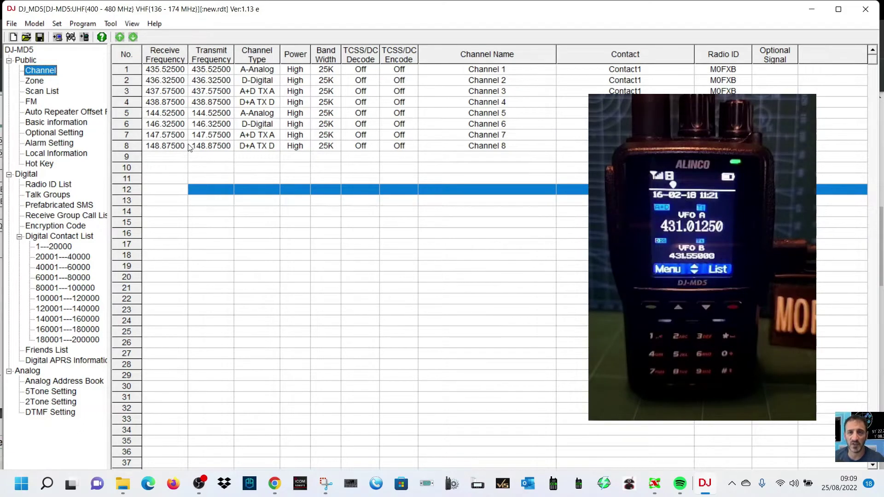
left_click(168, 72)
double_click(166, 72)
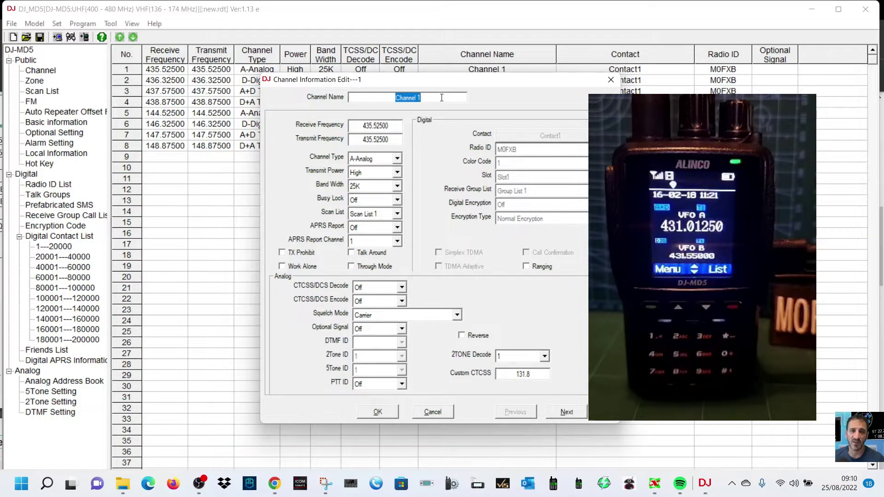
type("JUMBO ")
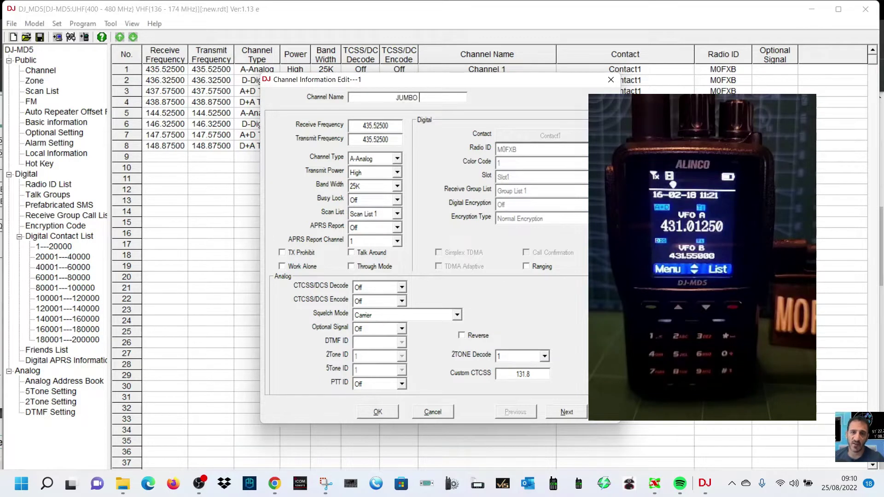
type("HOTS")
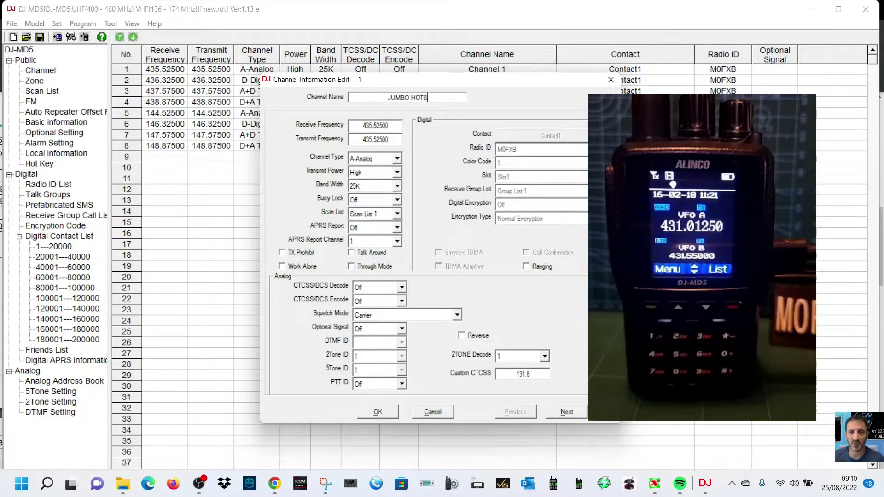
type("POT")
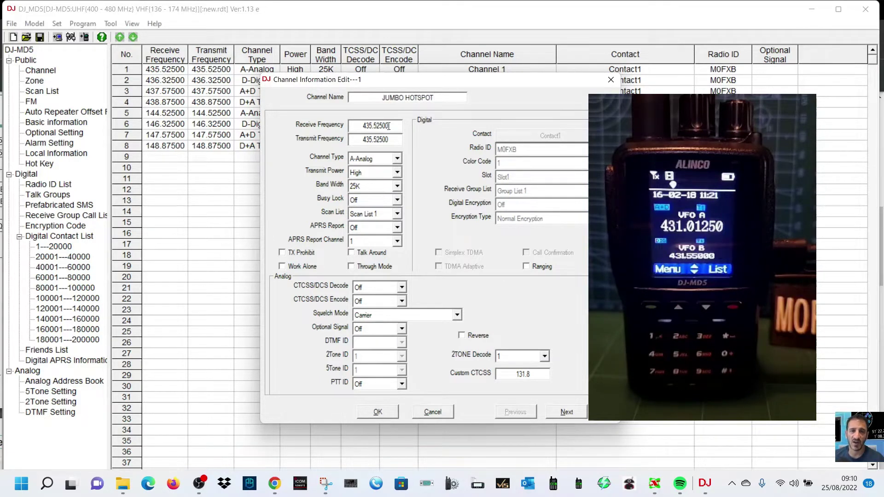
Step: Set both the receive and transmit frequencies of the JUMBO HOTSPOT channel to 431.550
double_click(389, 126)
type("4")
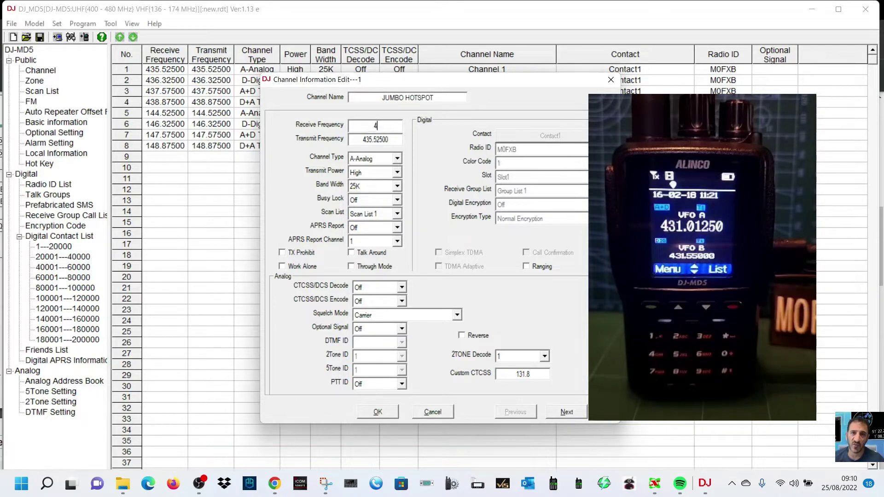
type("31.550")
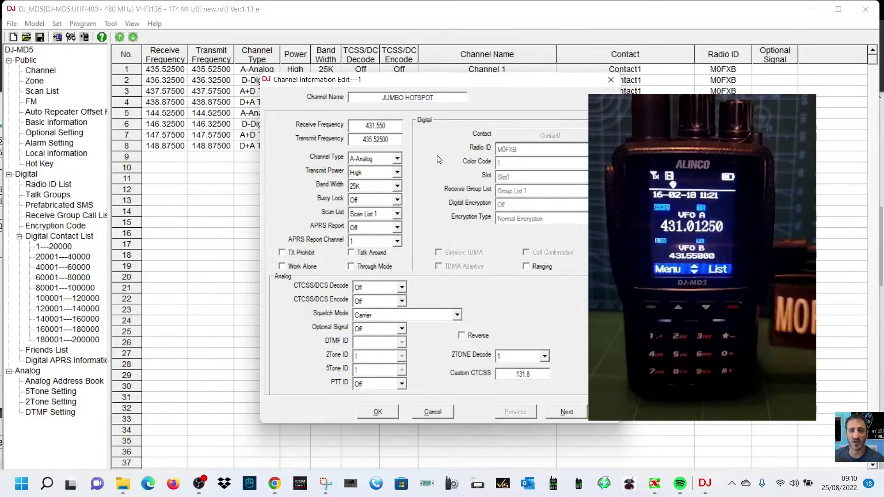
key("Tab")
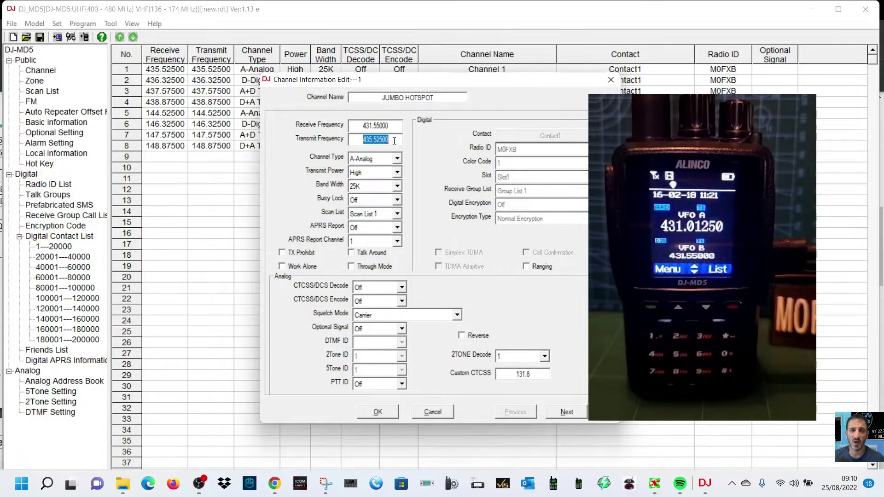
type("4")
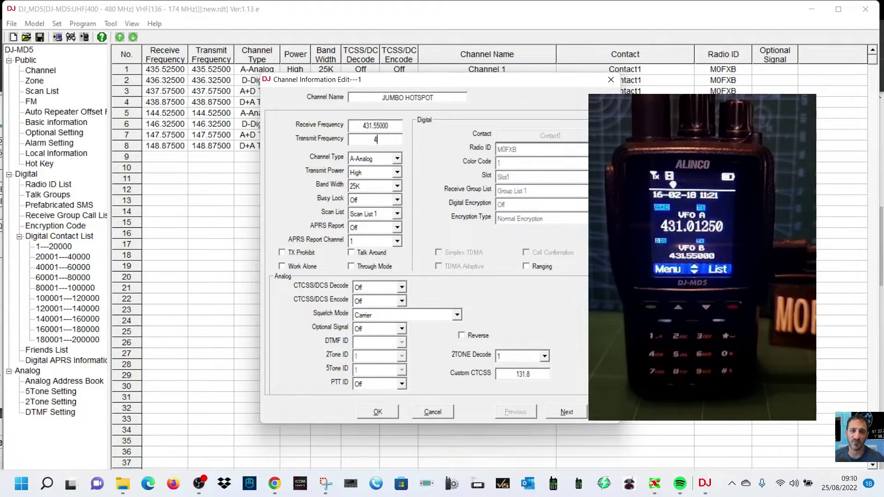
type("31.550")
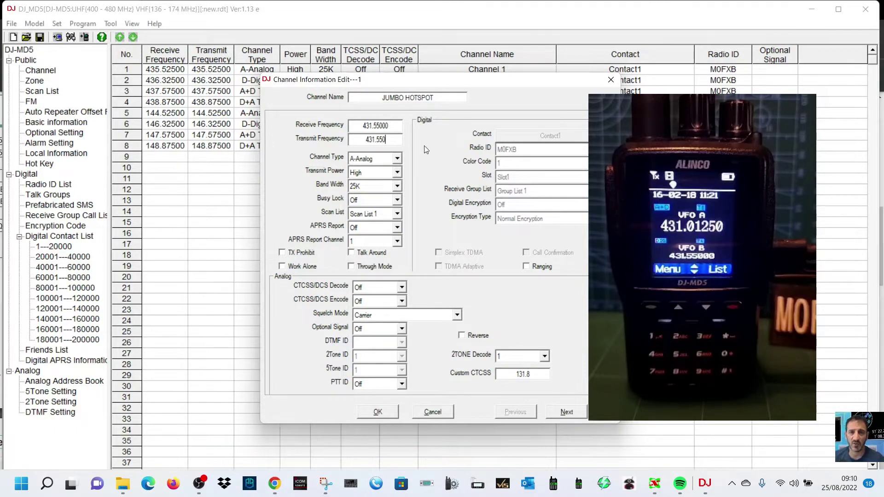
Step: Set the channel type to D-Digital and the transmit power to Mid for the JUMBO HOTSPOT channel
left_click(399, 156)
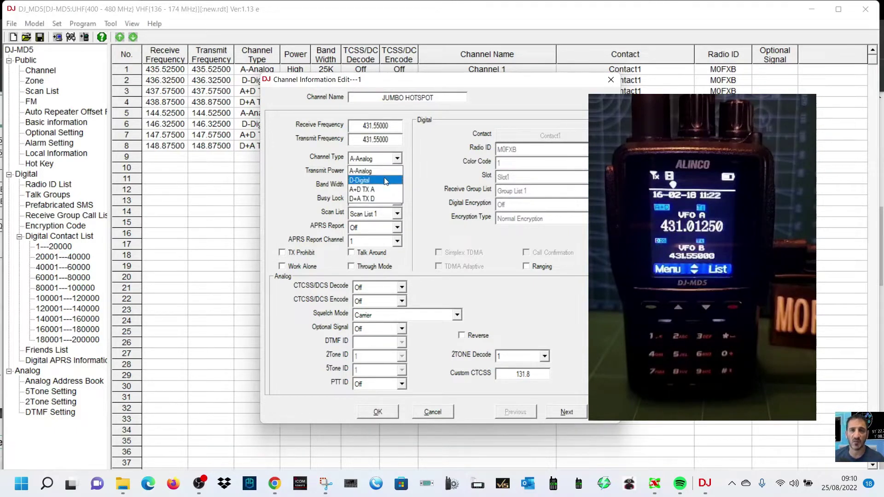
left_click(386, 181)
left_click(398, 173)
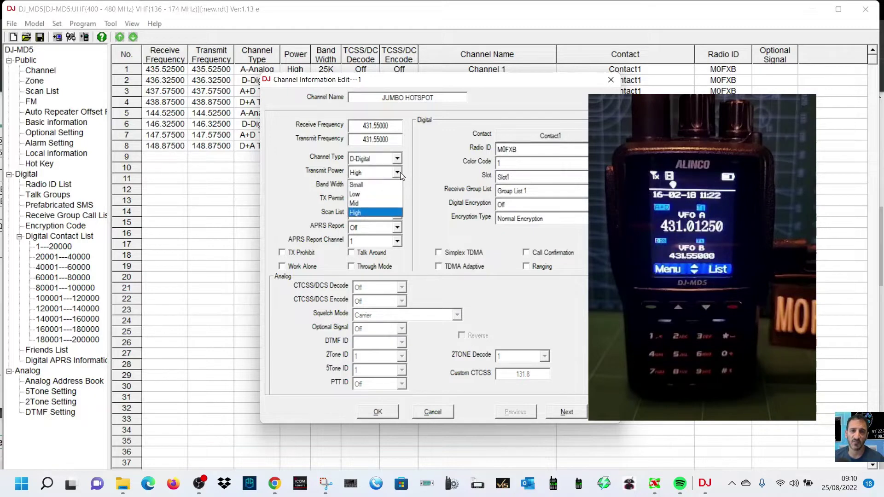
left_click(383, 194)
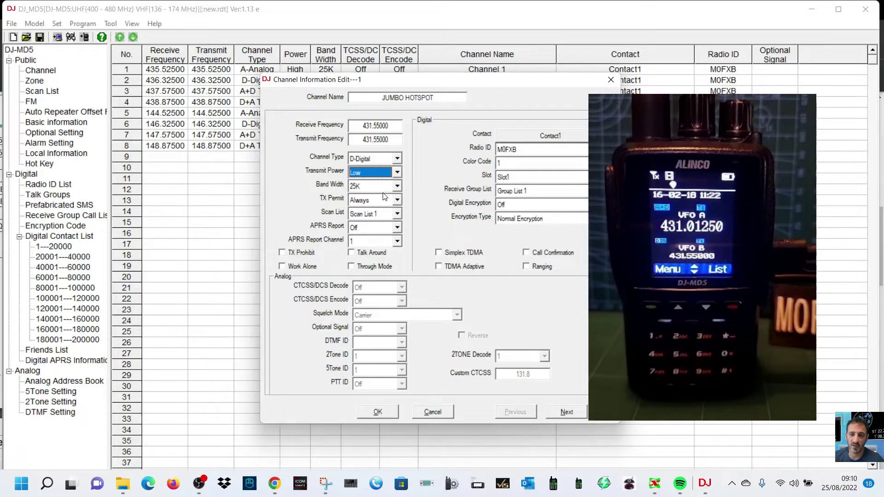
left_click(398, 172)
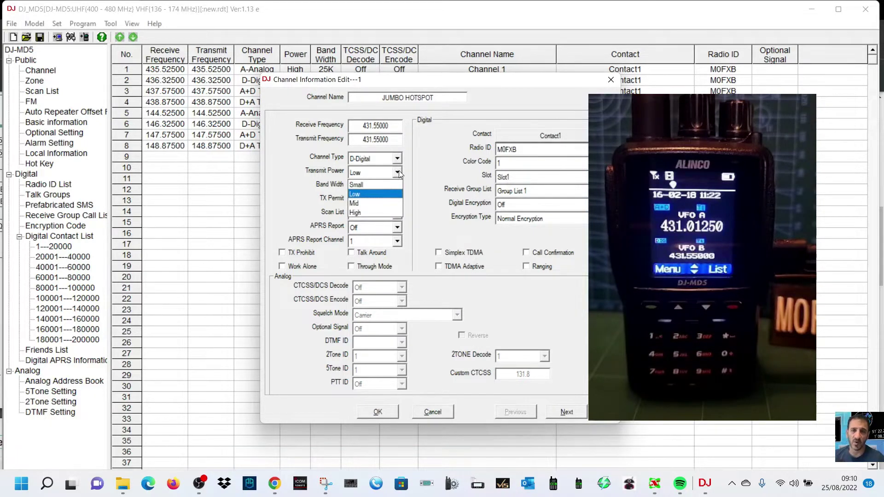
left_click(376, 204)
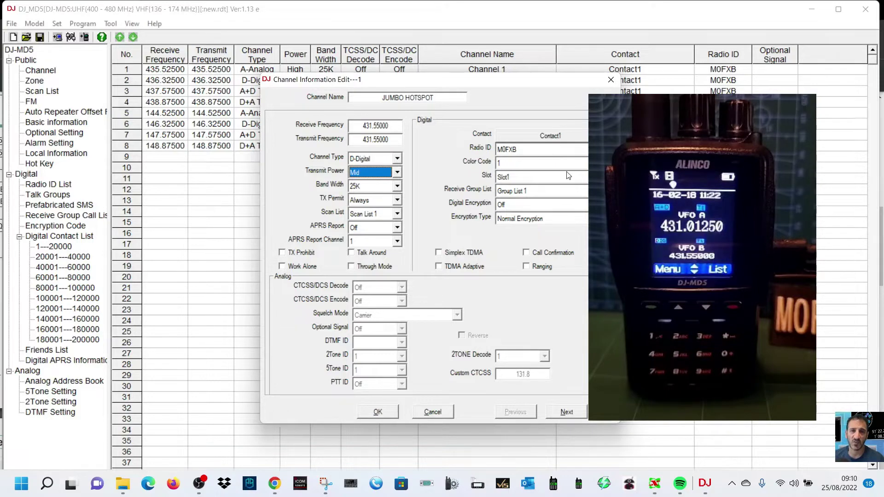
Step: Set the JUMBO HOTSPOT channel's slot to Slot2 and its receive group list to None, and save the channel
left_click(584, 177)
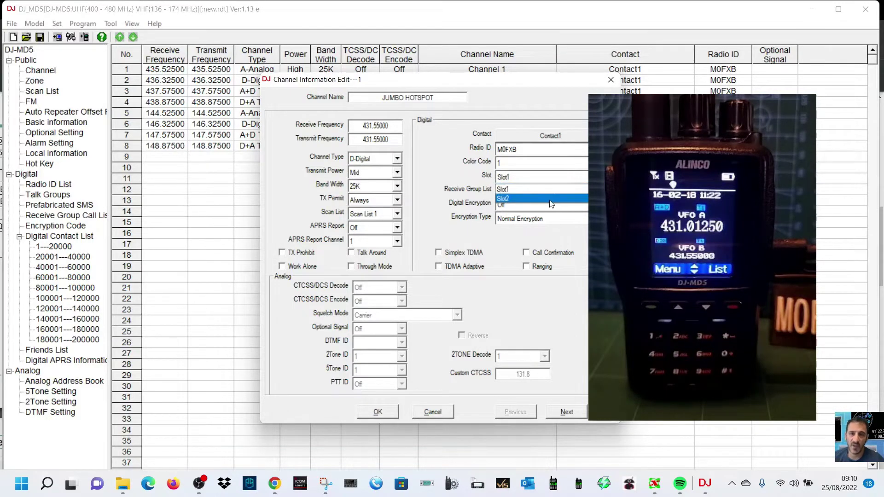
left_click(571, 198)
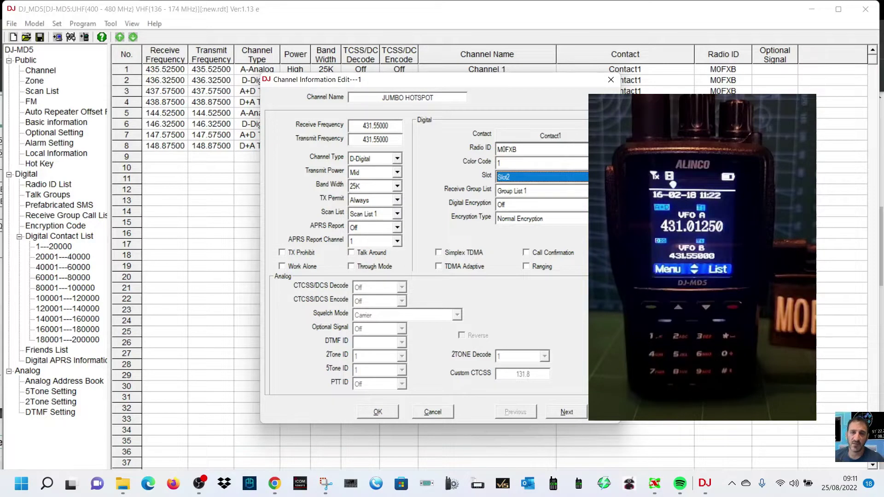
left_click(562, 190)
left_click(570, 200)
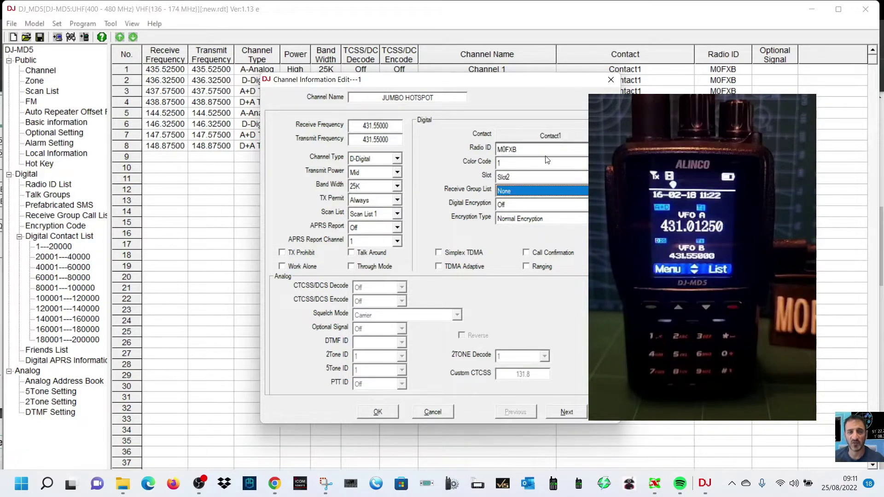
left_click(551, 137)
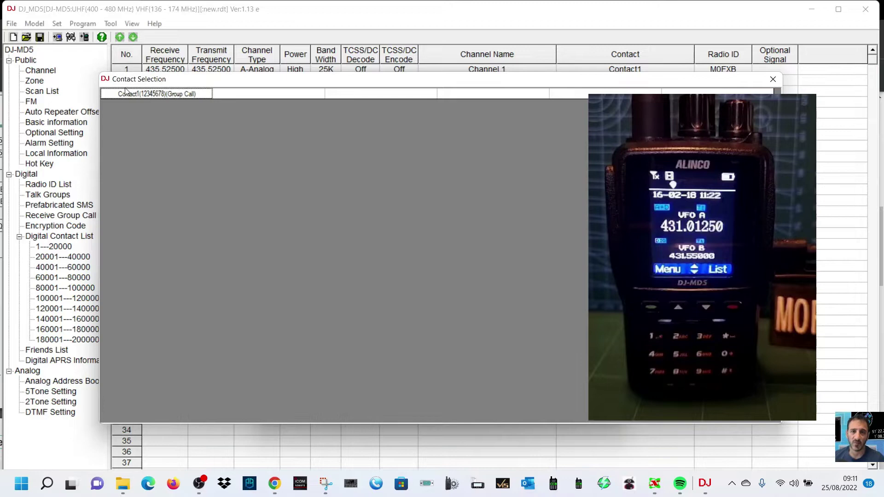
left_click(773, 79)
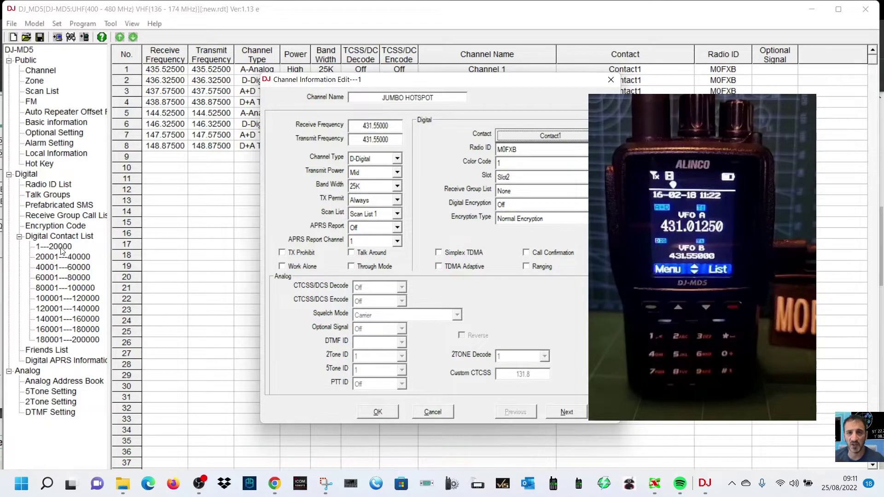
left_click(393, 412)
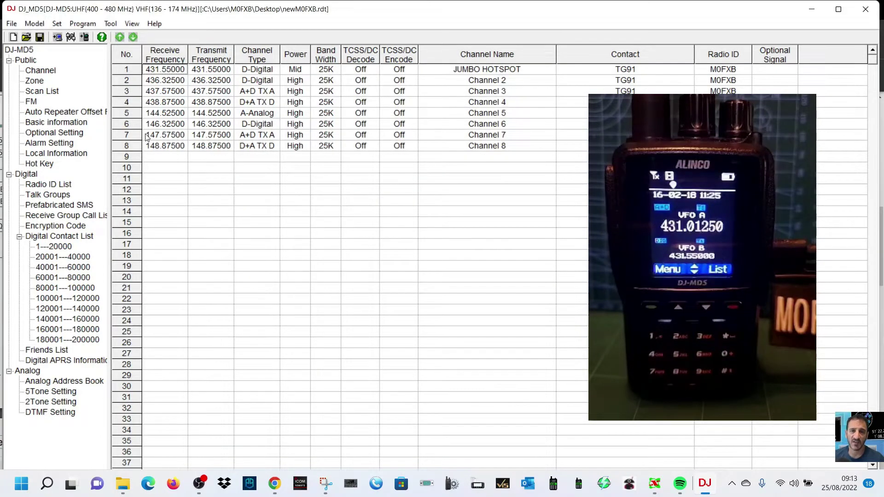
Step: Add a third talk group named 2351CHAT with call type Group Call and TG/DMR ID 2351
left_click(42, 195)
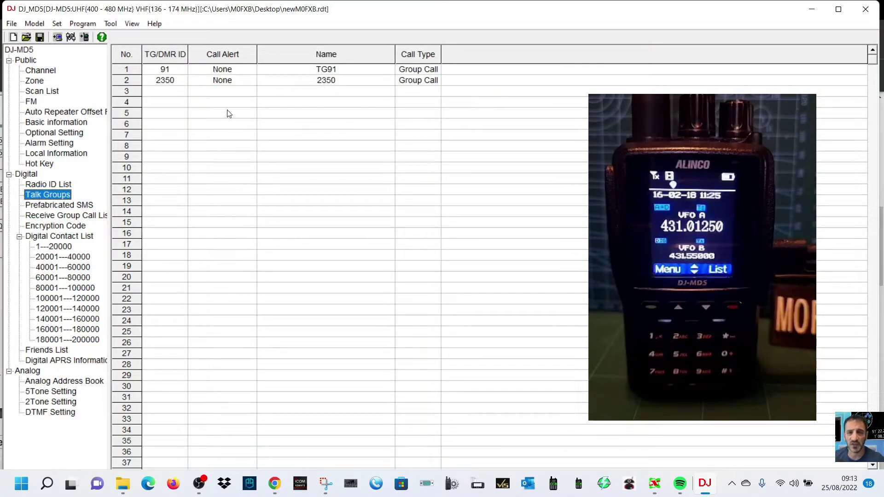
double_click(170, 94)
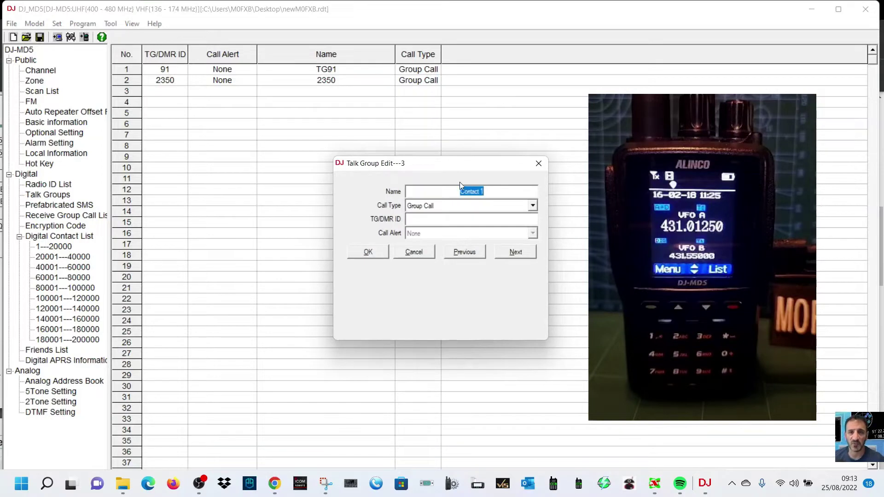
type("2351")
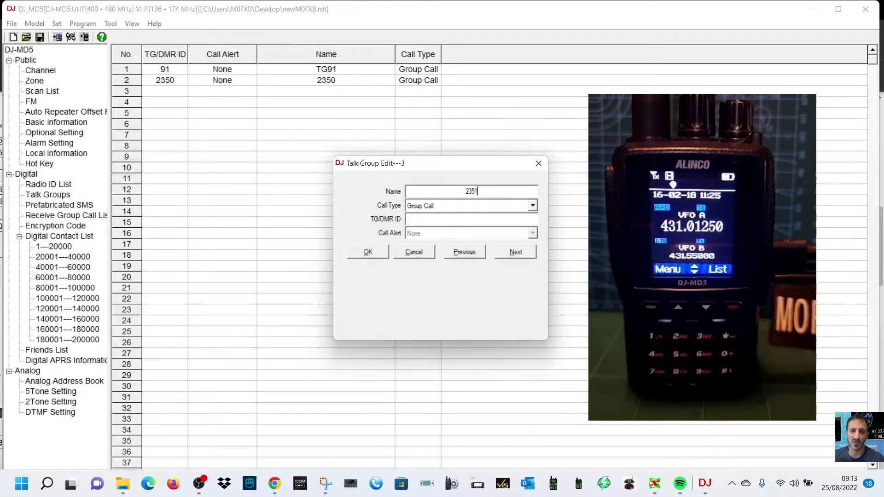
type("CHAT")
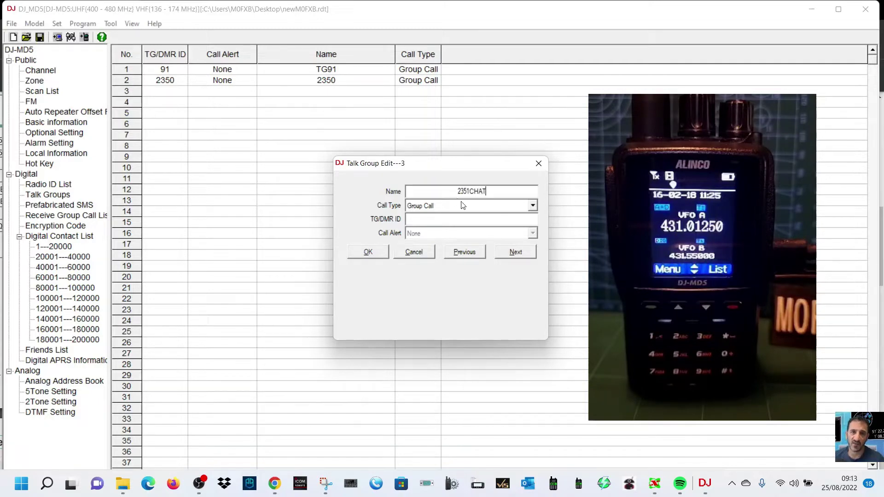
left_click(533, 207)
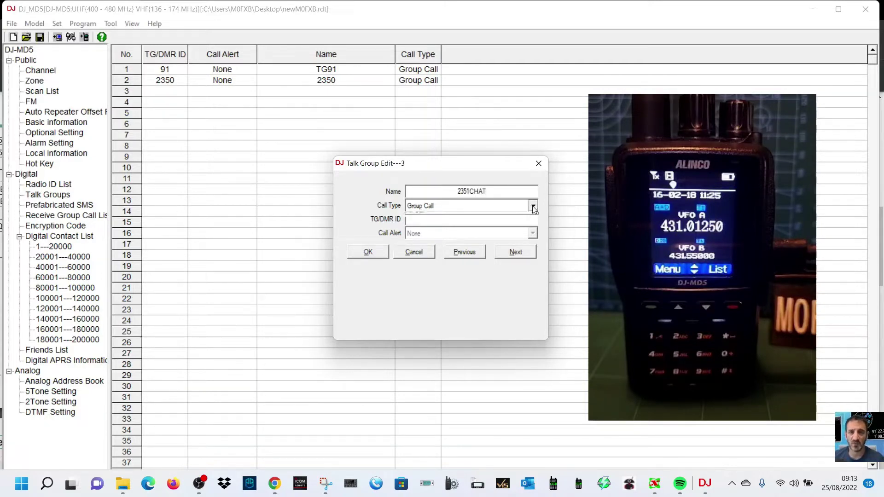
left_click(532, 207)
left_click(437, 219)
type("235")
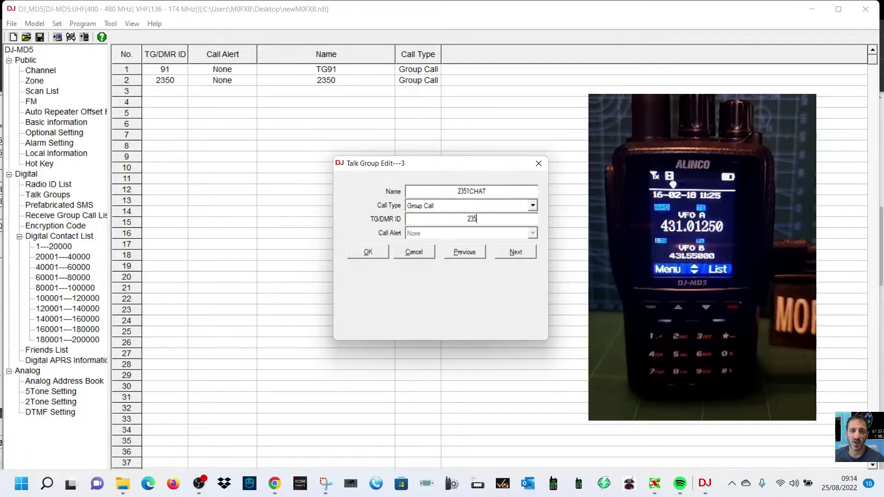
type("1")
left_click(375, 252)
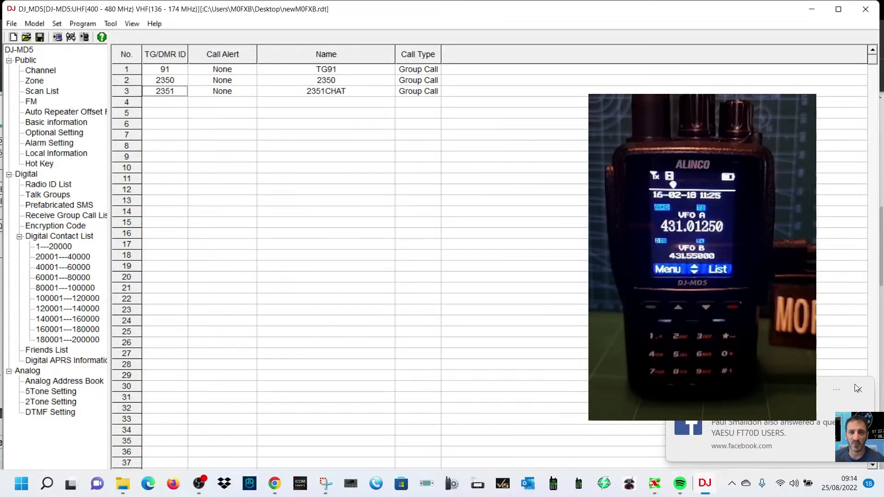
Step: Add a fourth talk group named 4000 DIS with call type Private Call and TG/DMR ID 4000
double_click(170, 106)
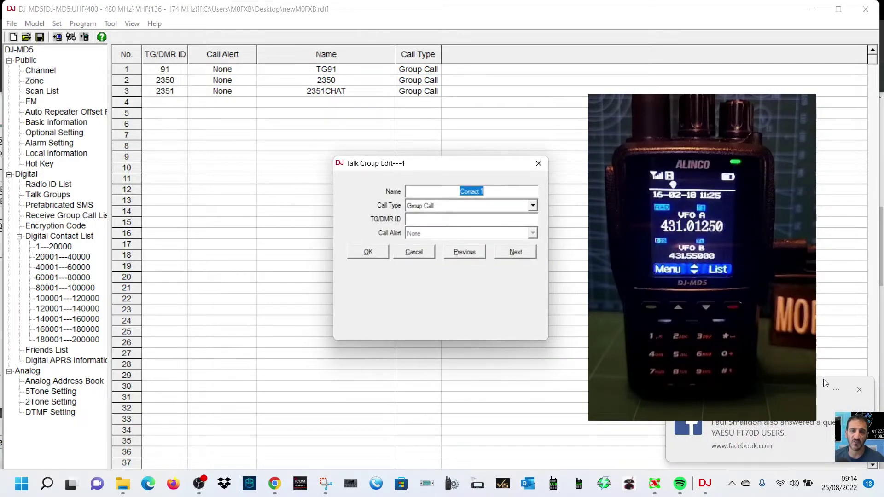
left_click(857, 390)
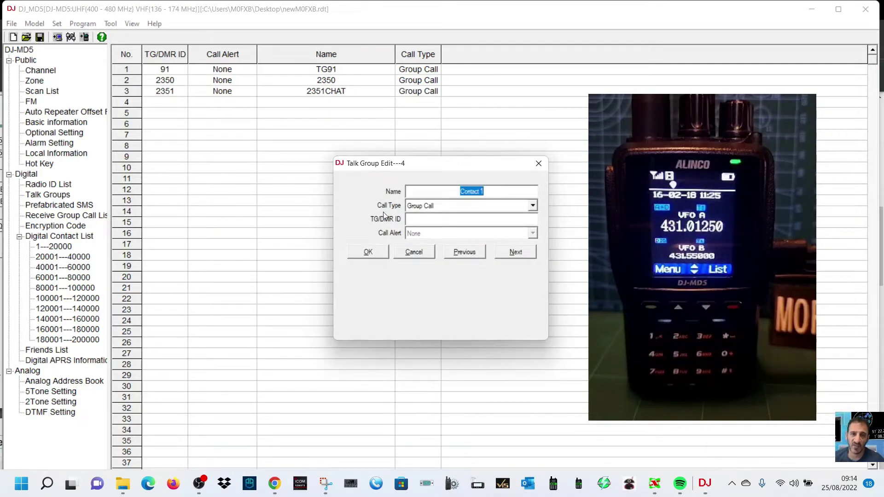
type("40")
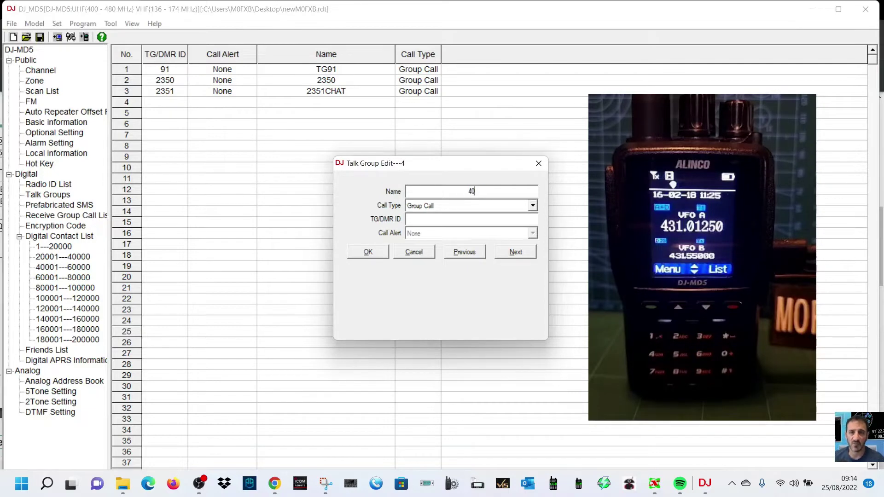
type("00")
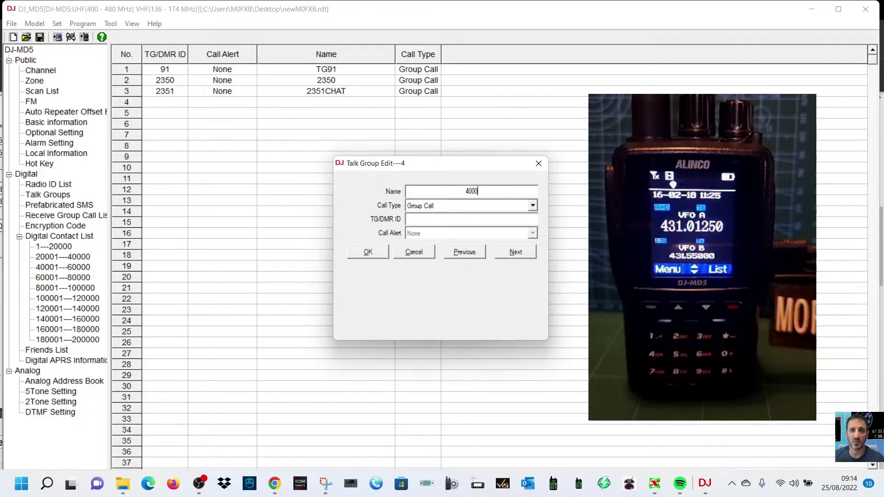
type(" DI")
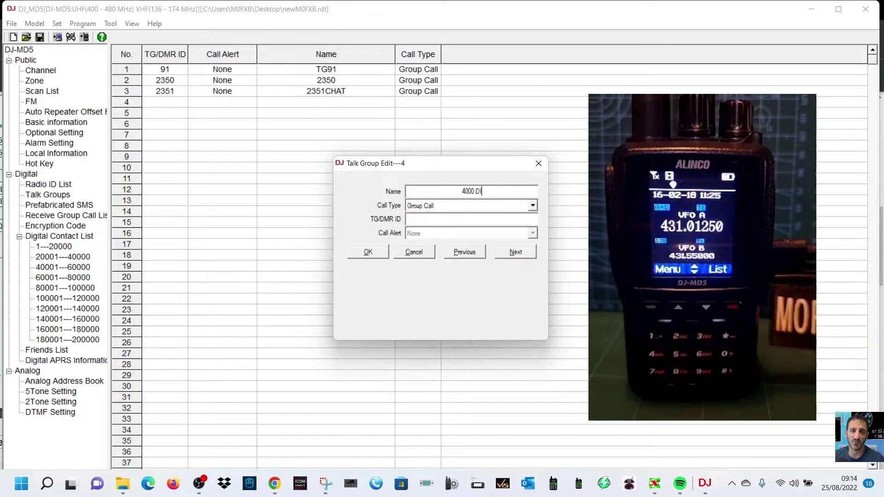
type("S")
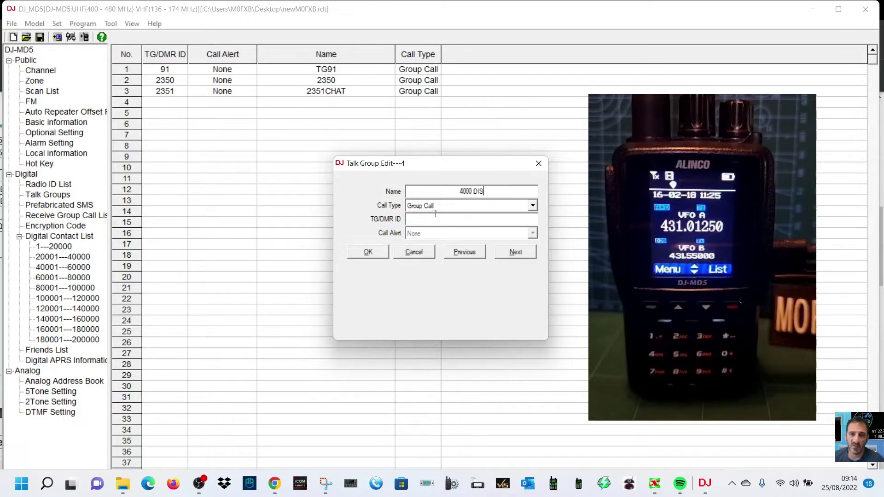
left_click(532, 206)
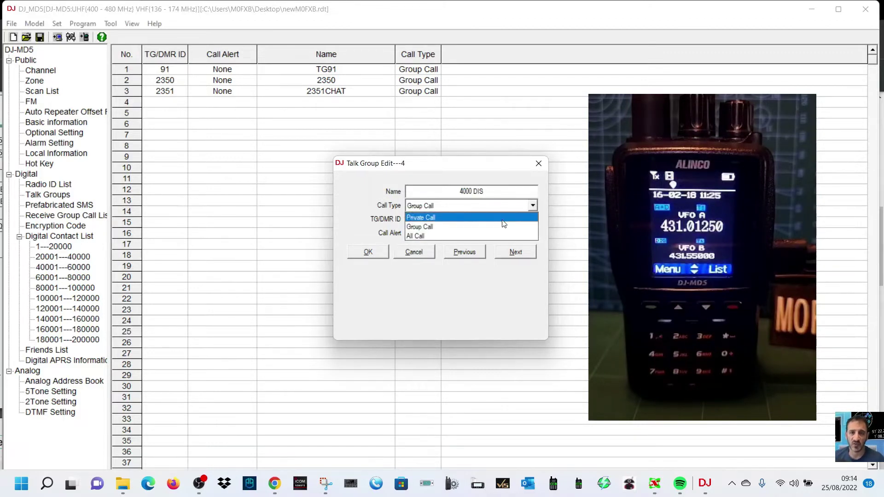
left_click(507, 217)
left_click(428, 216)
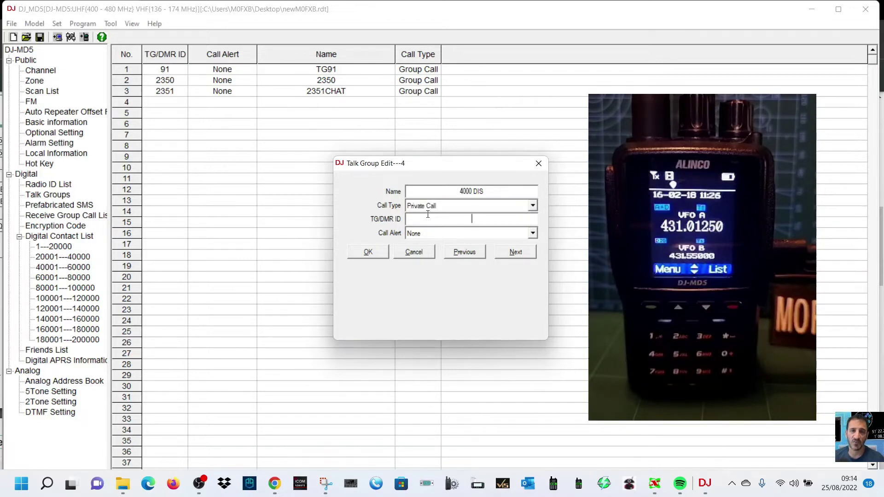
type("4000")
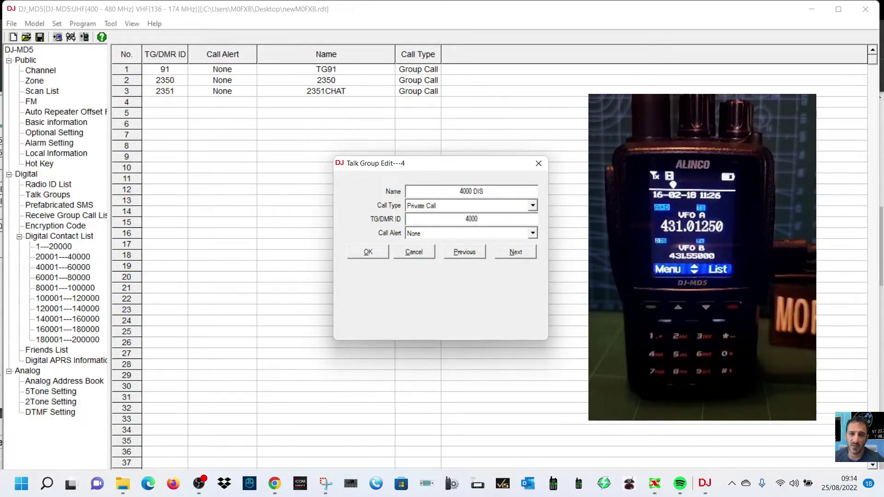
left_click(368, 254)
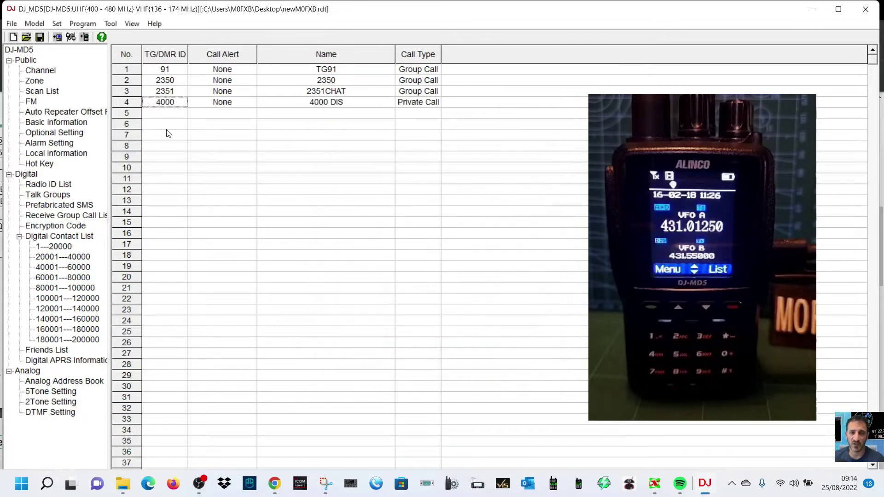
Step: Add a fifth talk group named PARROT with call type Private Call and TG/DMR ID 9990
double_click(170, 117)
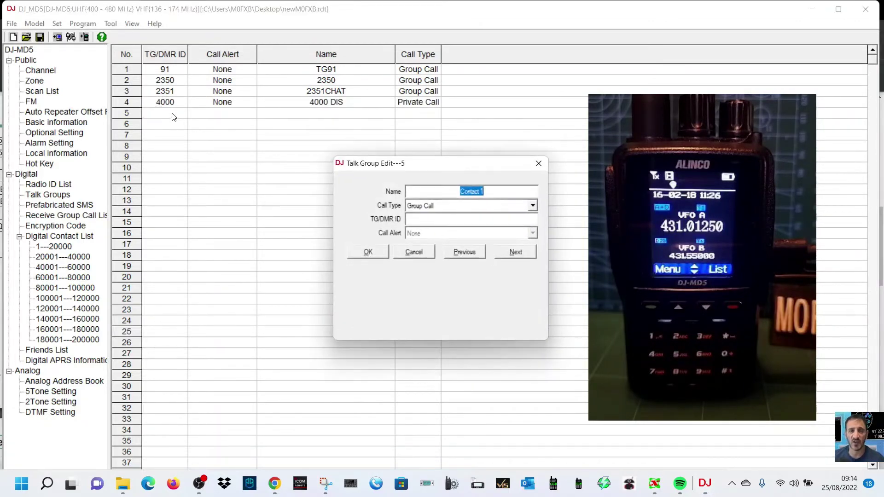
left_click(539, 164)
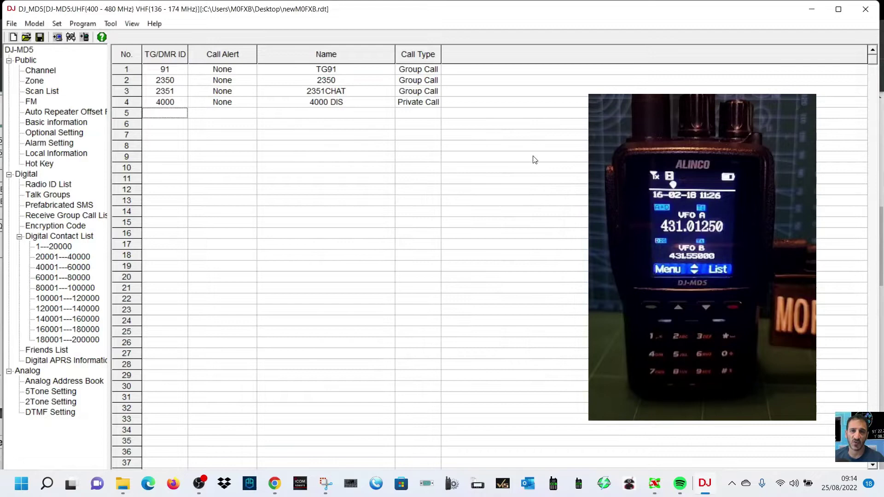
double_click(163, 118)
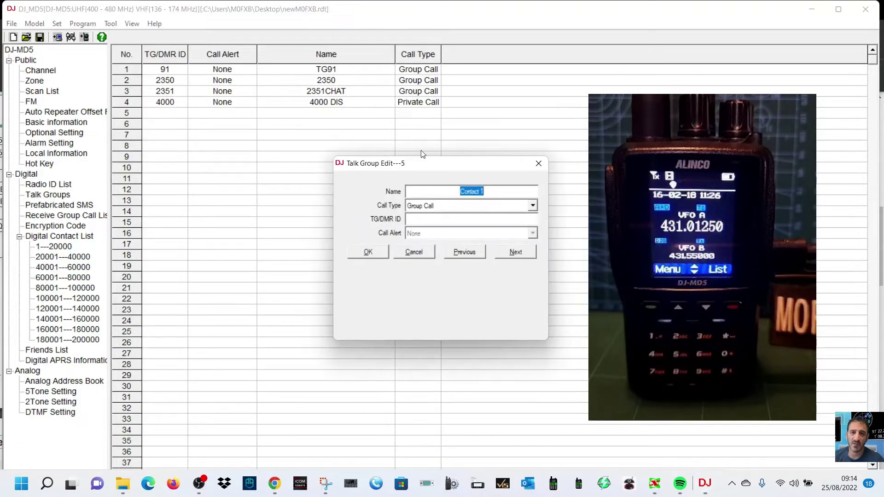
type("P")
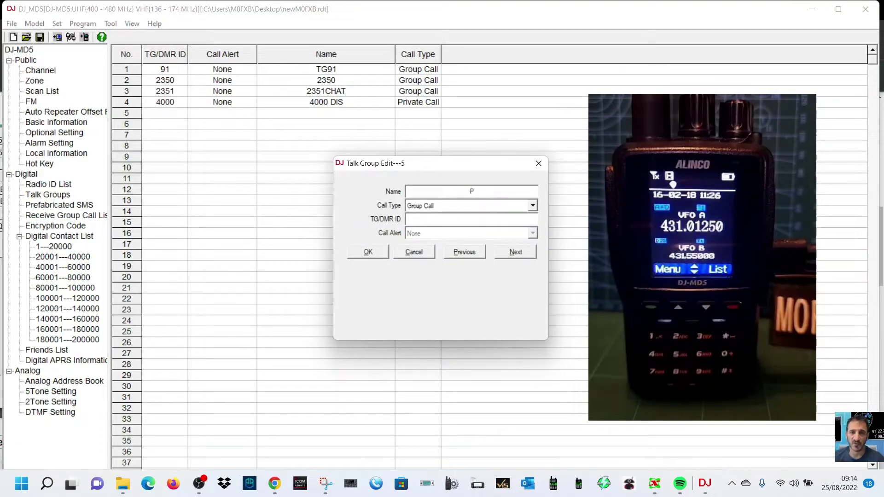
type("ARROT")
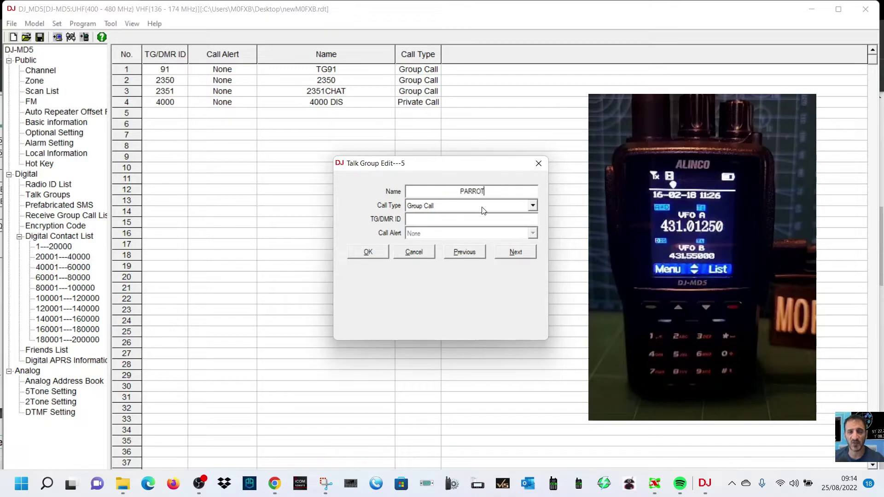
left_click(534, 206)
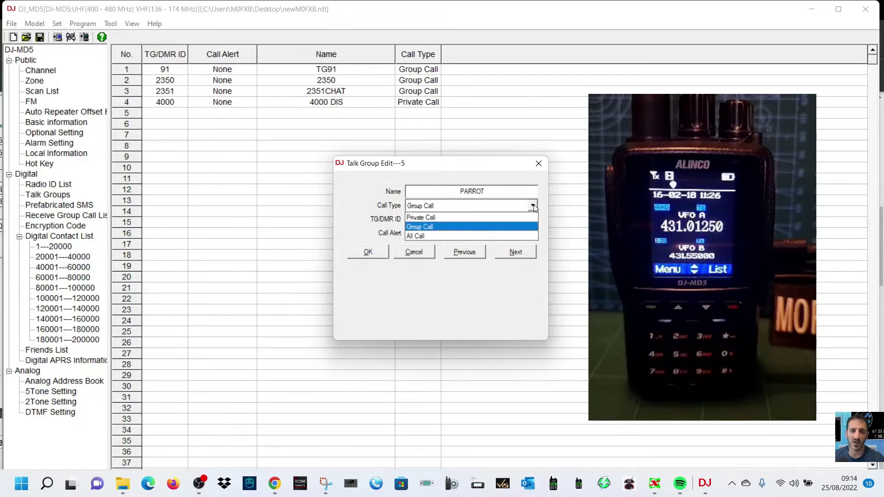
left_click(499, 218)
left_click(458, 220)
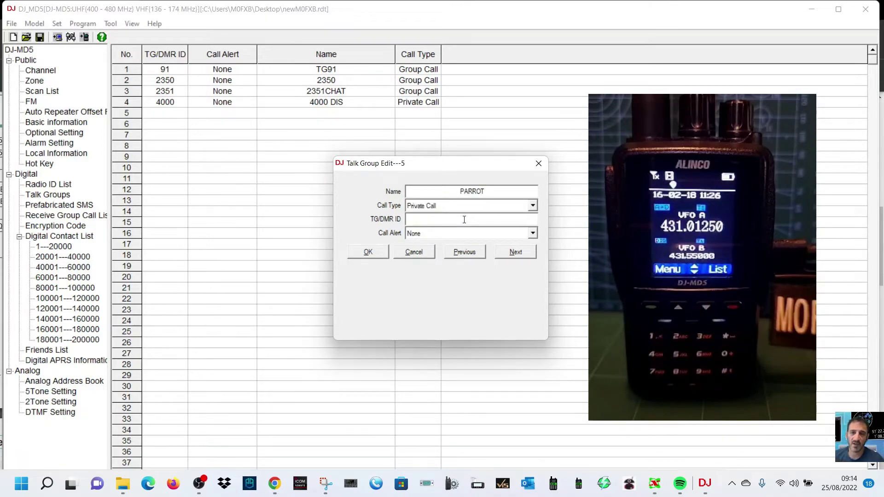
type("9990")
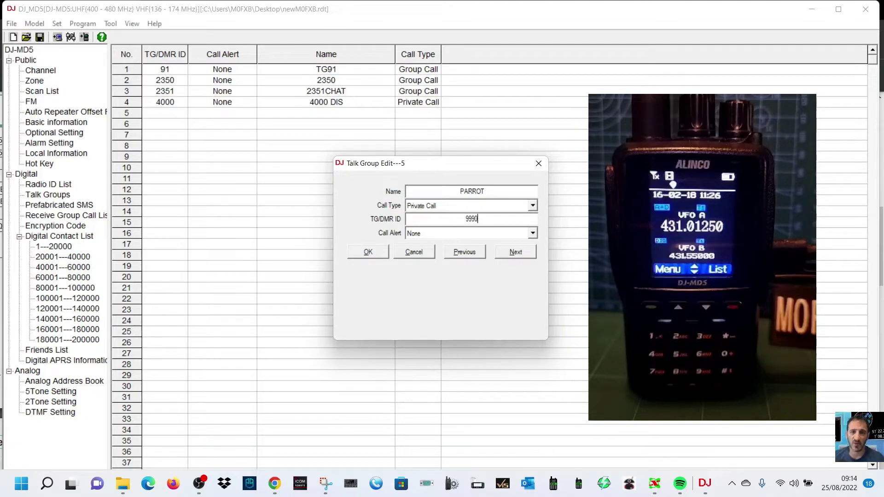
left_click(375, 254)
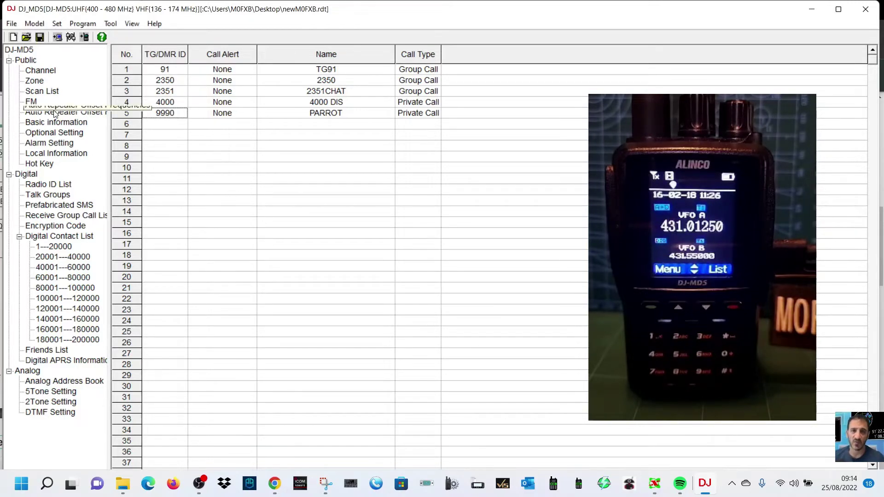
Step: Open the JUMBO HOTSPOT channel and review the talk groups available for its contact, keeping the current one
left_click(42, 72)
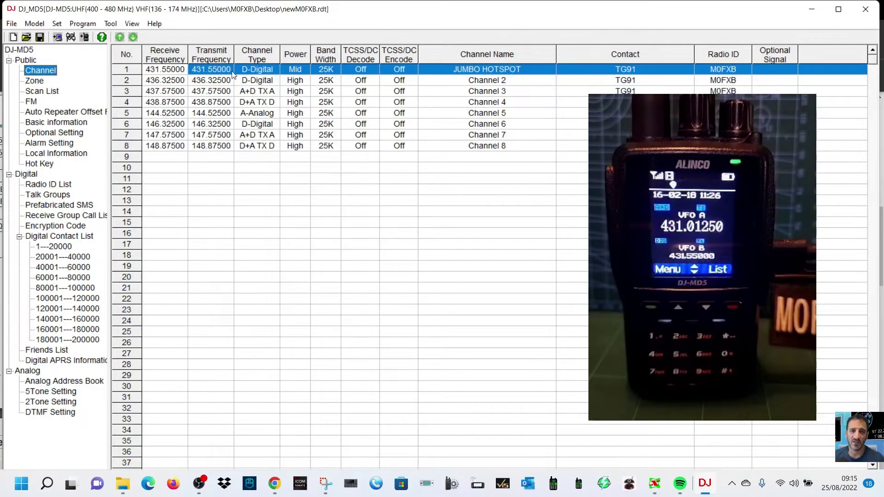
double_click(165, 73)
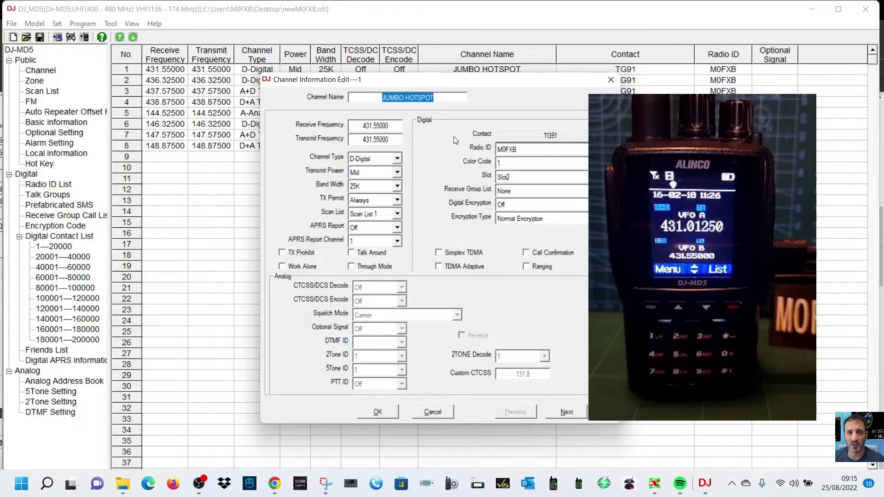
left_click(557, 138)
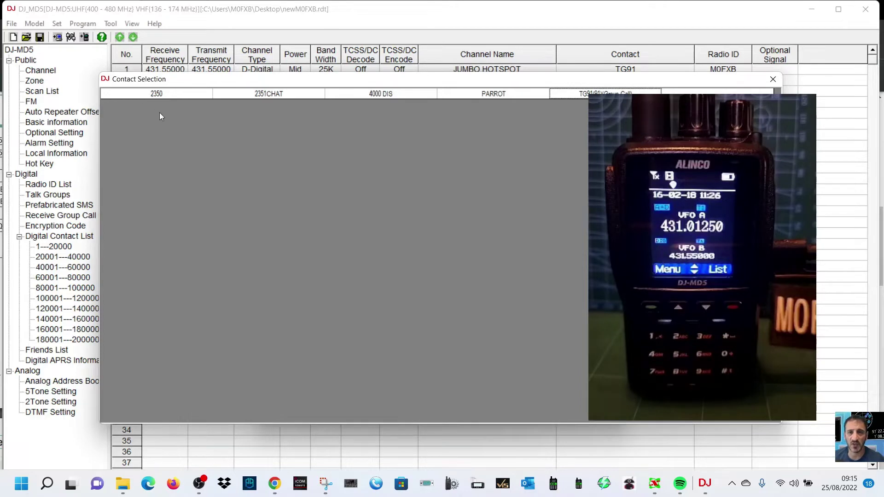
left_click(773, 80)
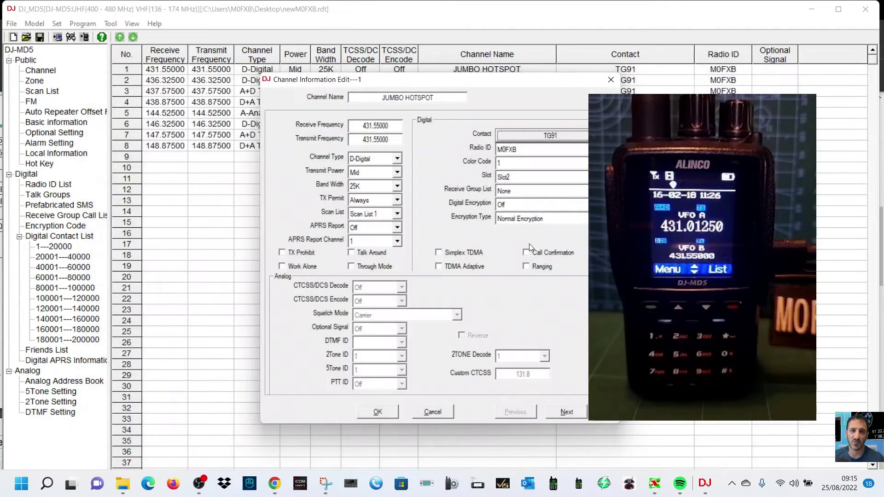
left_click(379, 412)
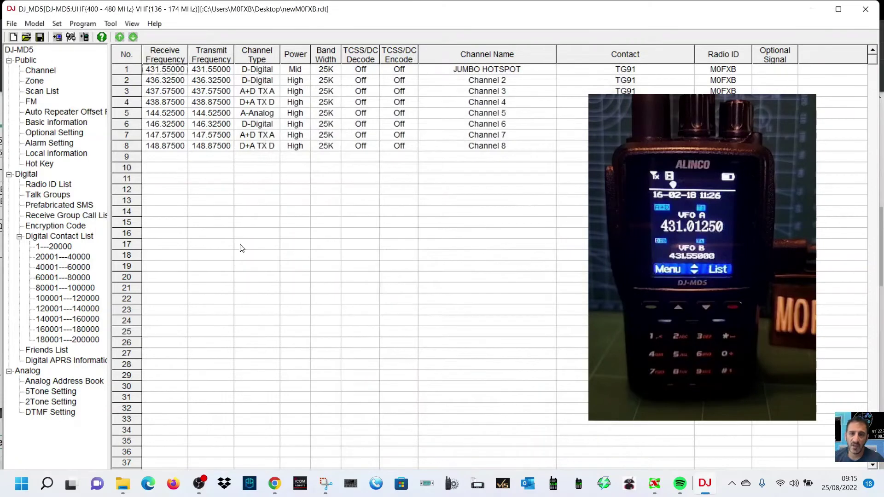
Step: Save the radio programming file under its existing name
left_click(40, 37)
left_click(463, 279)
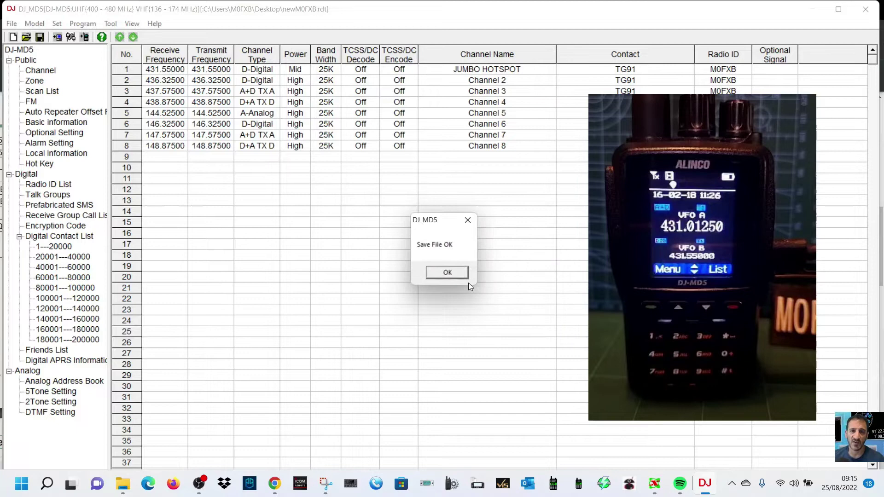
left_click(459, 276)
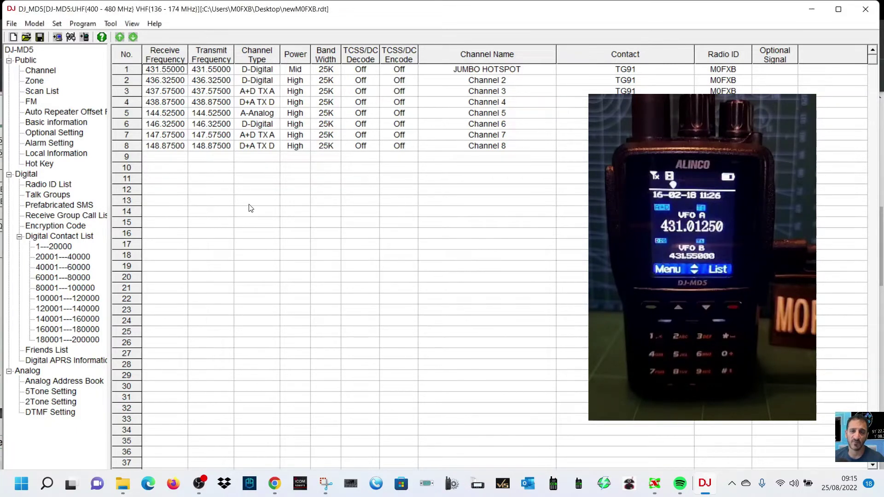
Step: Copy the JUMBO HOTSPOT channel and paste it over Channel 2
left_click(213, 73)
right_click(212, 73)
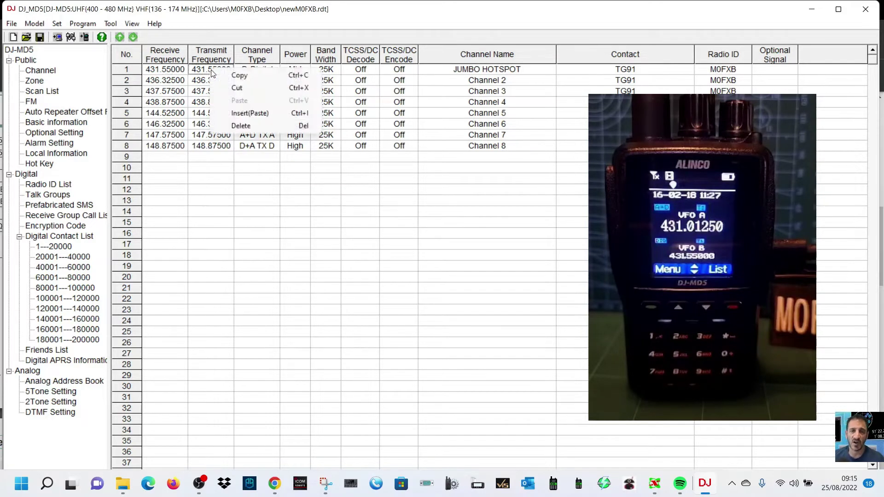
left_click(226, 78)
double_click(210, 82)
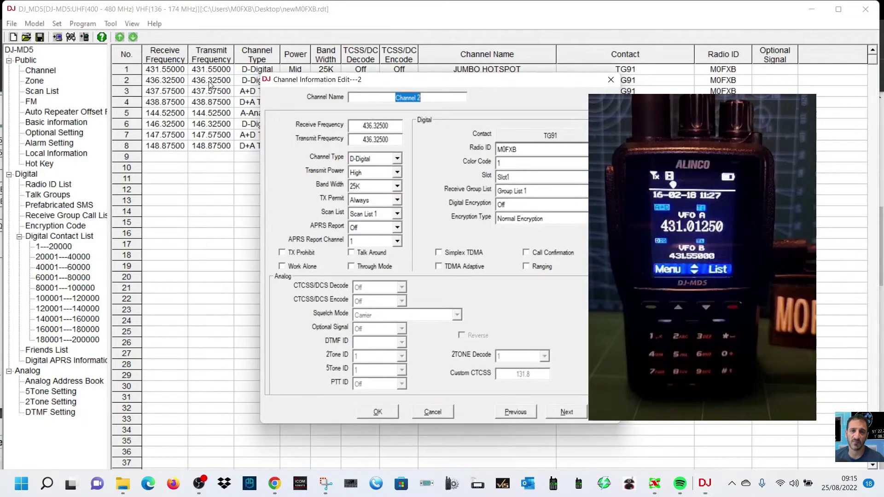
left_click(611, 79)
right_click(266, 84)
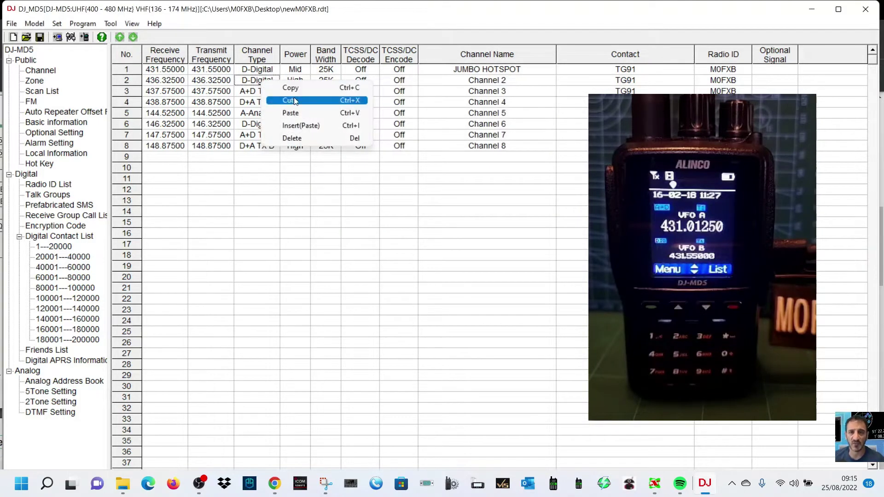
left_click(296, 115)
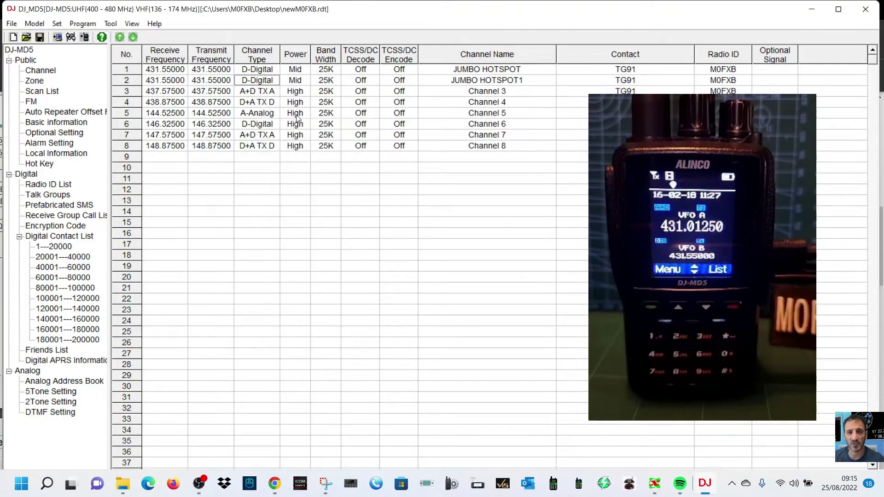
Step: Set the contact of the copied hotspot channel in row 2 to PARROT
double_click(231, 80)
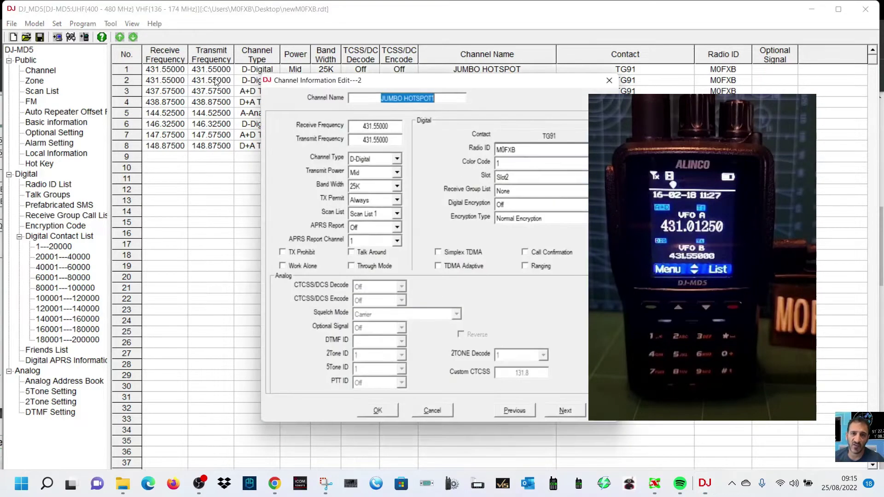
left_click(557, 137)
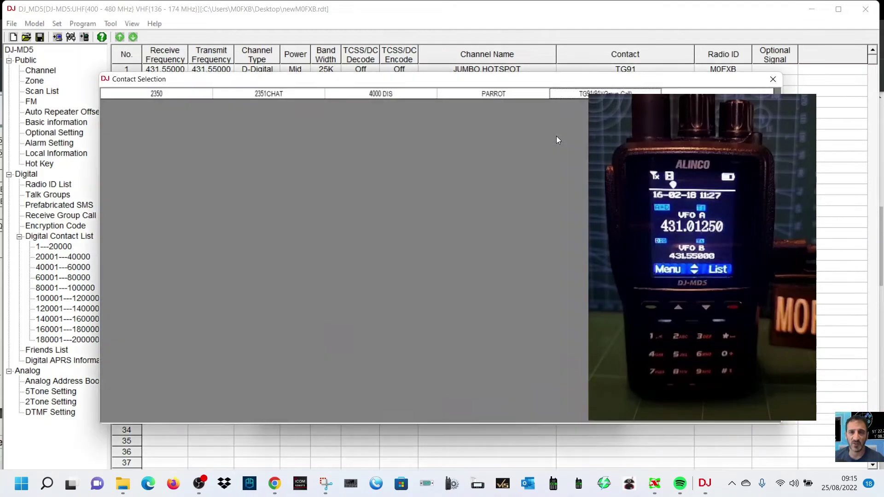
left_click(501, 95)
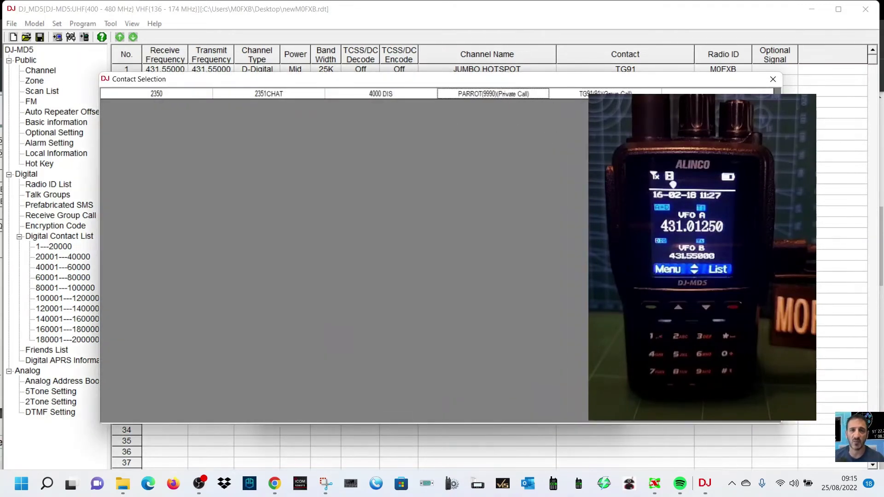
double_click(504, 95)
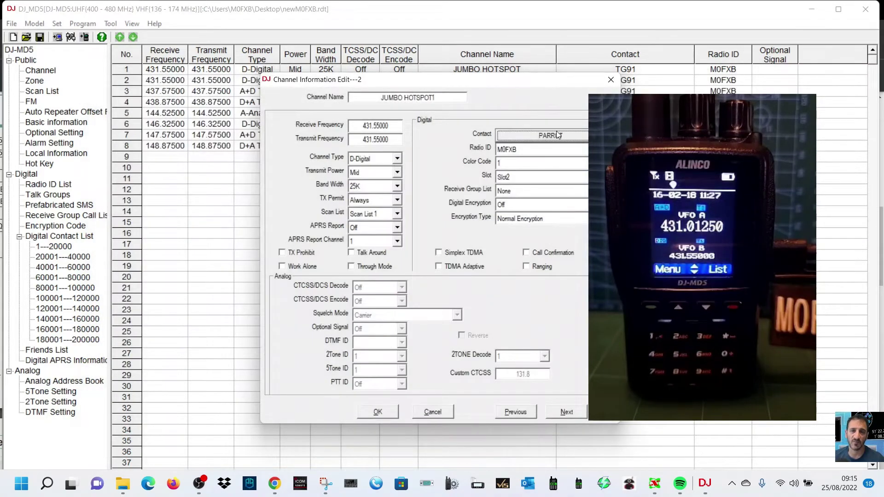
Step: Rename the copied channel as PARROT and save its channel settings
left_click(440, 96)
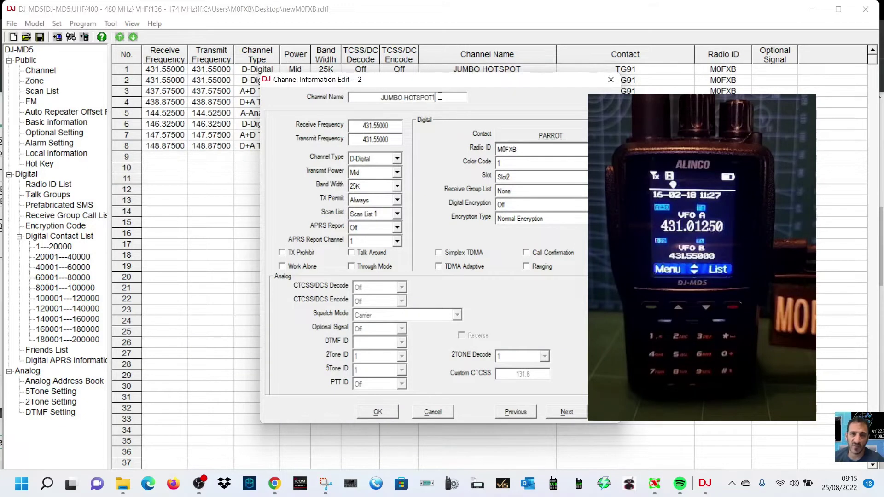
double_click(440, 97)
key("BackSpace")
key("BackSpace")
key("BackSpace")
key("BackSpace")
key("BackSpace")
key("BackSpace")
key("BackSpace")
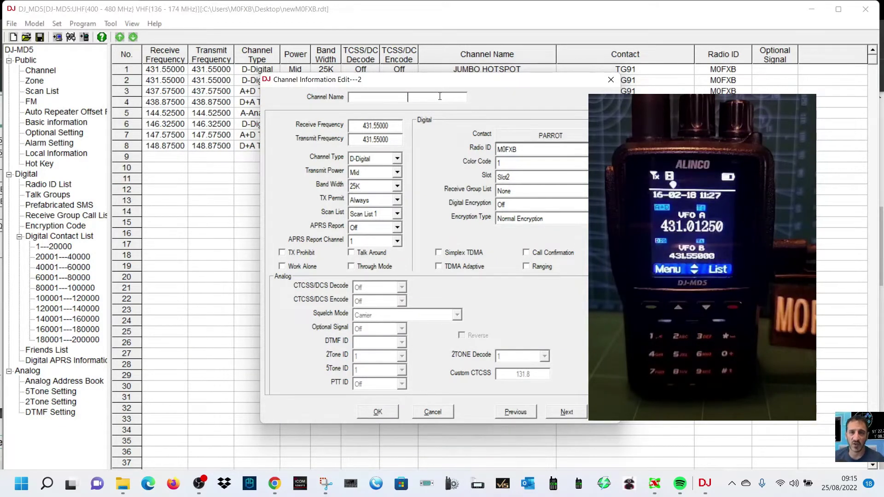
type("PARROT")
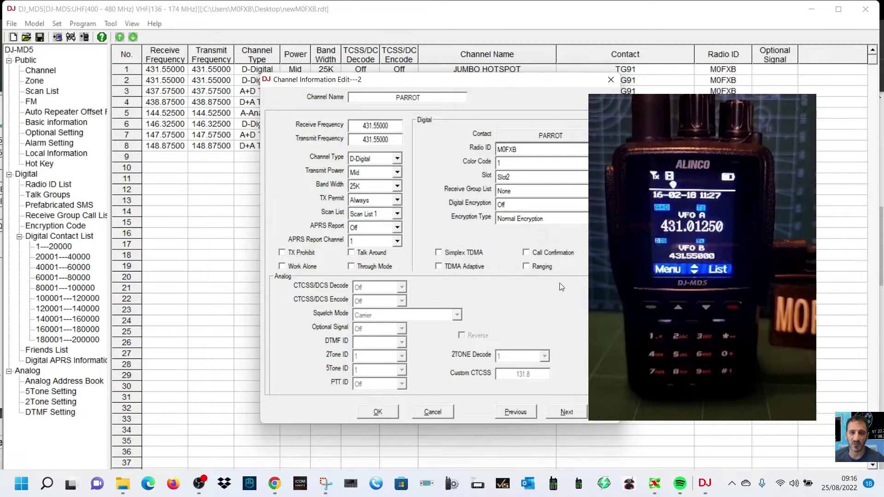
left_click(378, 412)
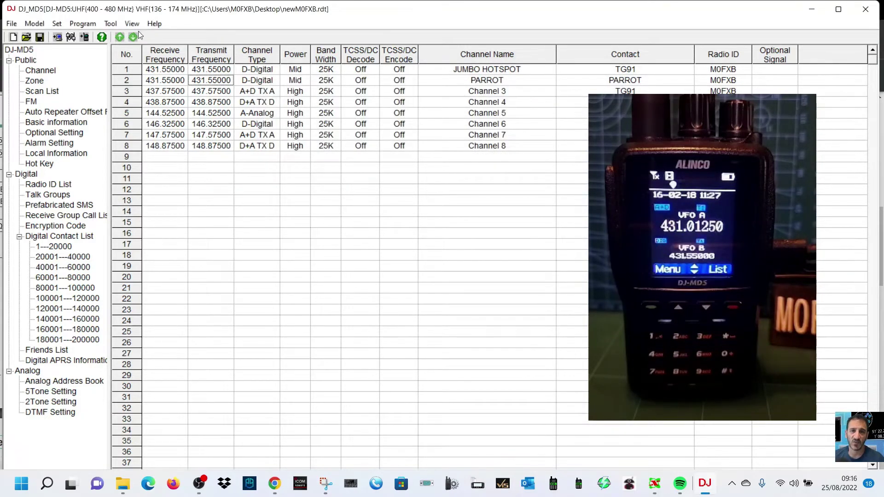
Step: Write the programming to the radio with only Other Data included
left_click(82, 23)
left_click(98, 50)
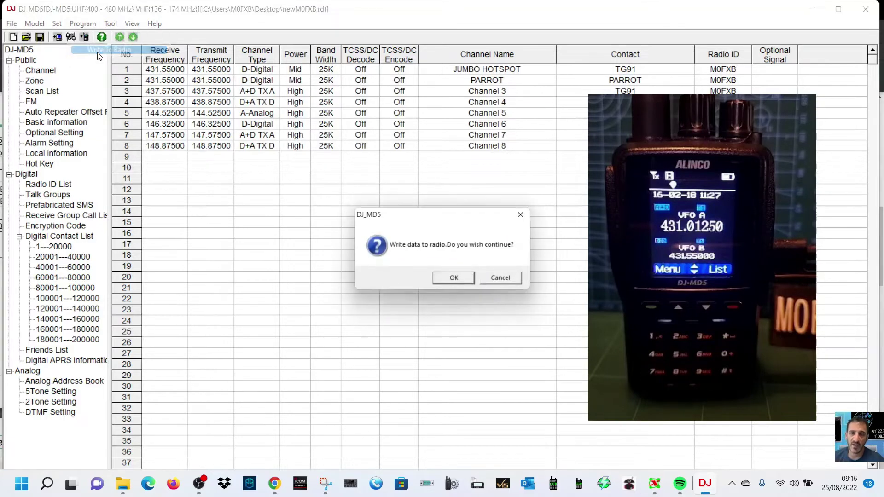
left_click(449, 276)
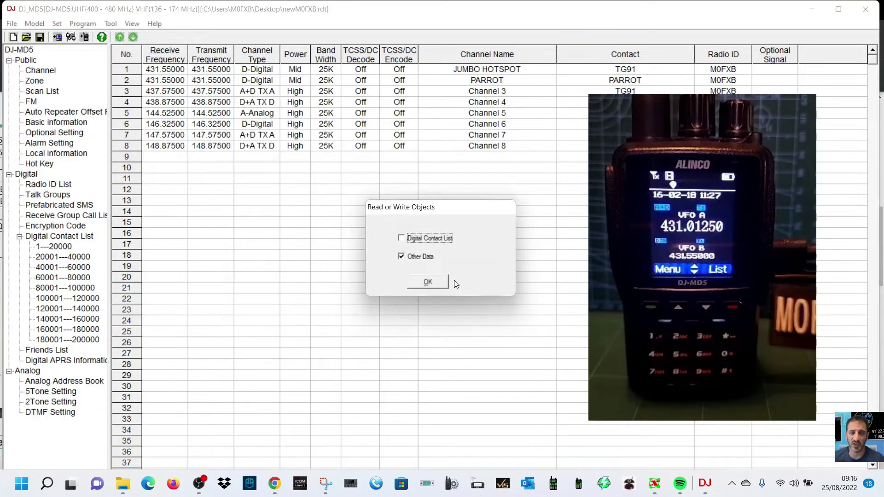
left_click(428, 283)
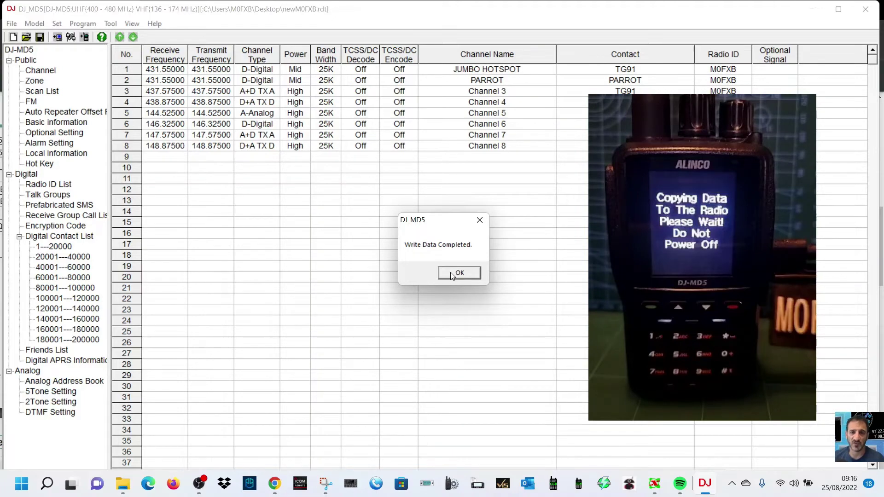
left_click(458, 273)
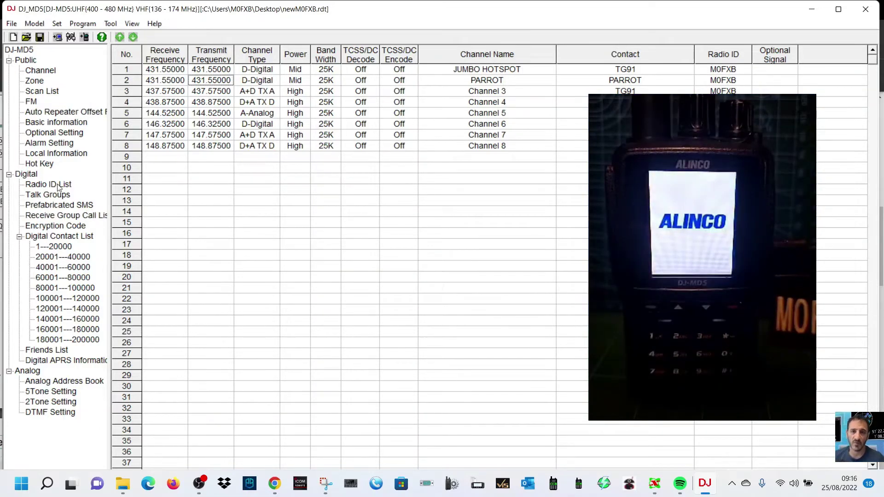
Step: Look through the radio's optional settings for power-on, work mode, alert tone and display
left_click(56, 133)
double_click(56, 132)
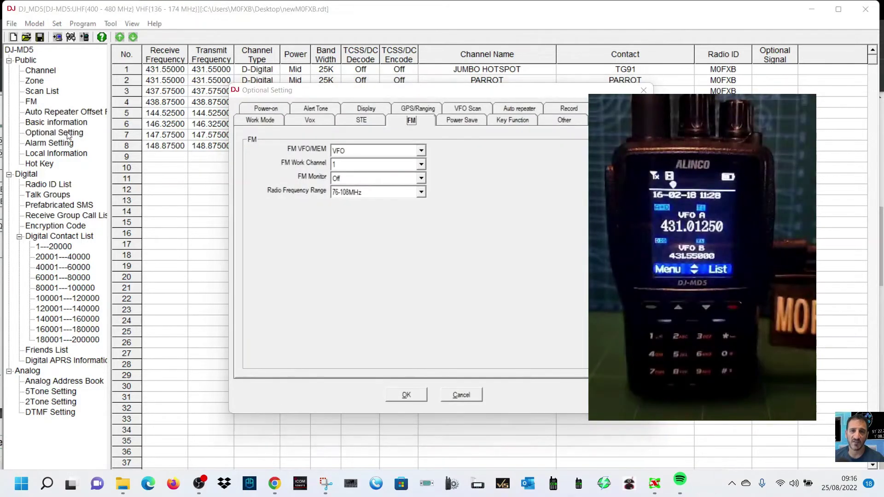
left_click(270, 109)
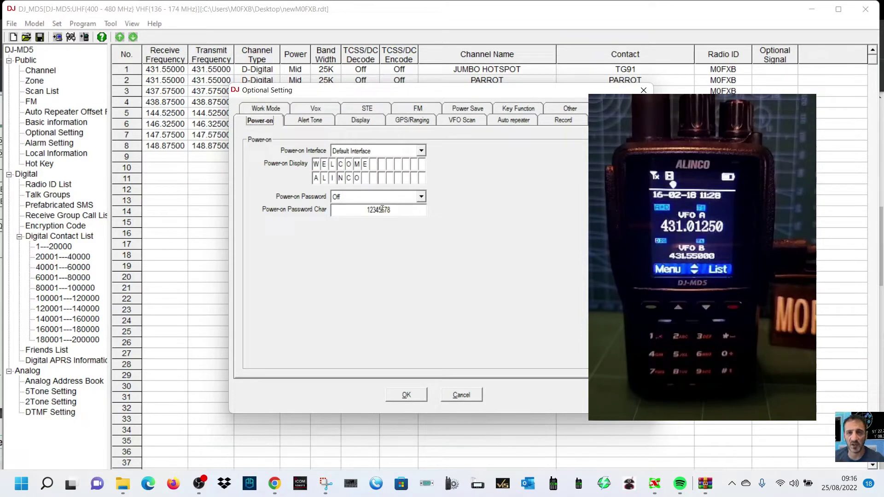
left_click(271, 106)
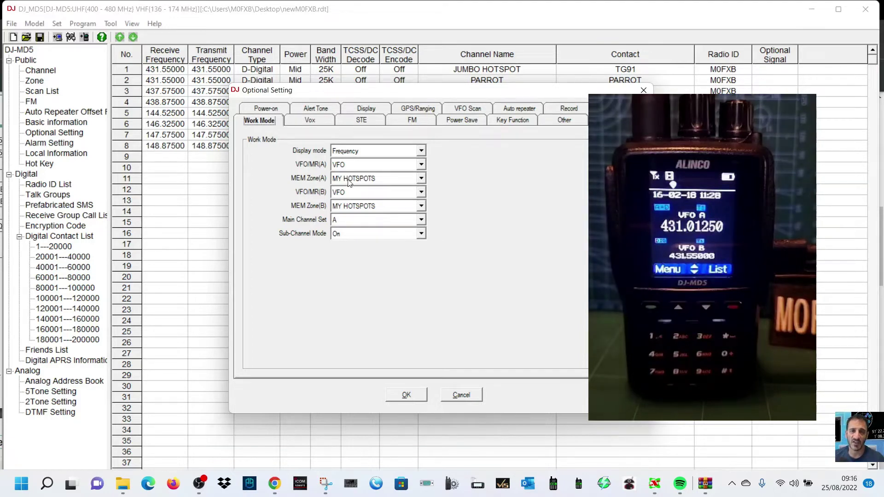
left_click(308, 122)
left_click(316, 109)
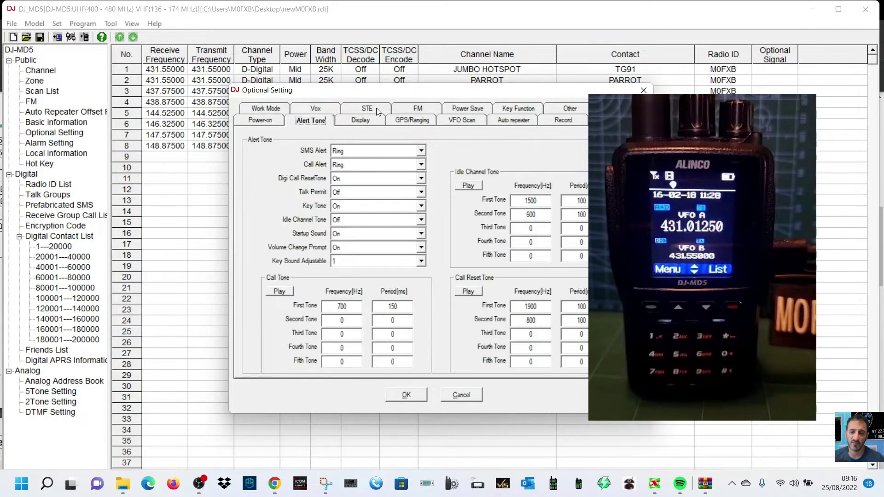
left_click(361, 120)
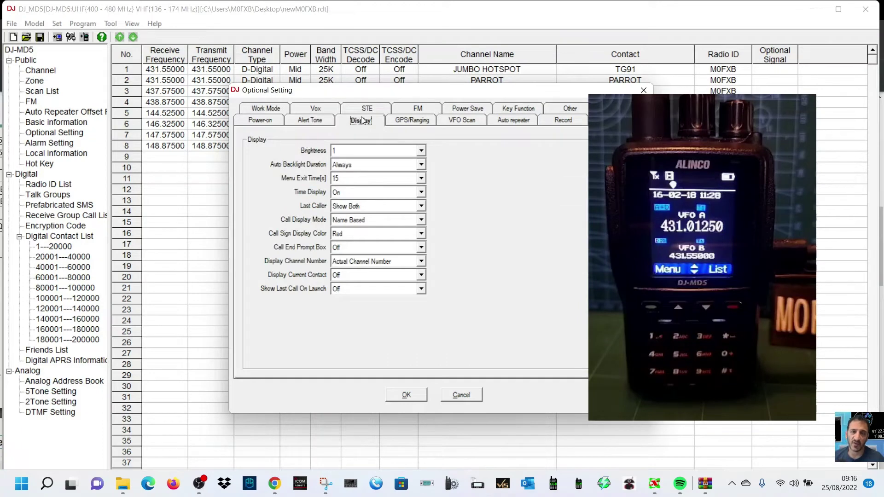
left_click(363, 109)
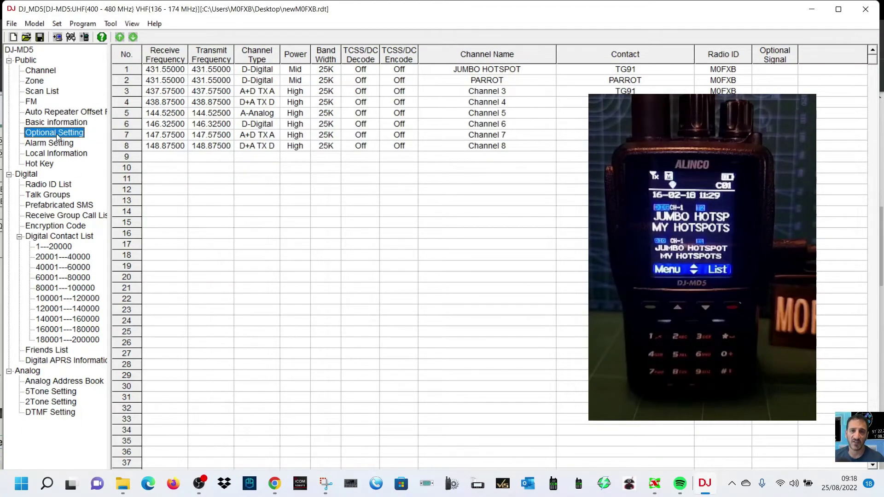
Step: Review the optional settings for work mode, alert tone and display, including the choices for call sign display color
double_click(57, 131)
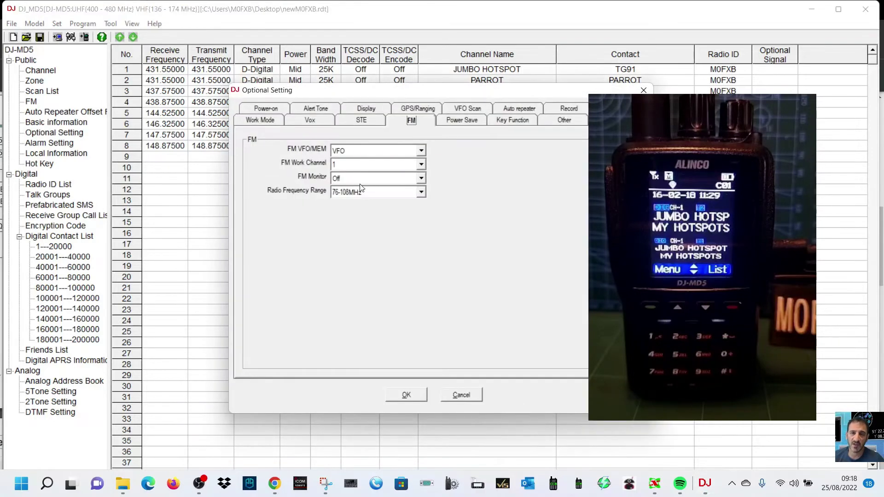
left_click(262, 121)
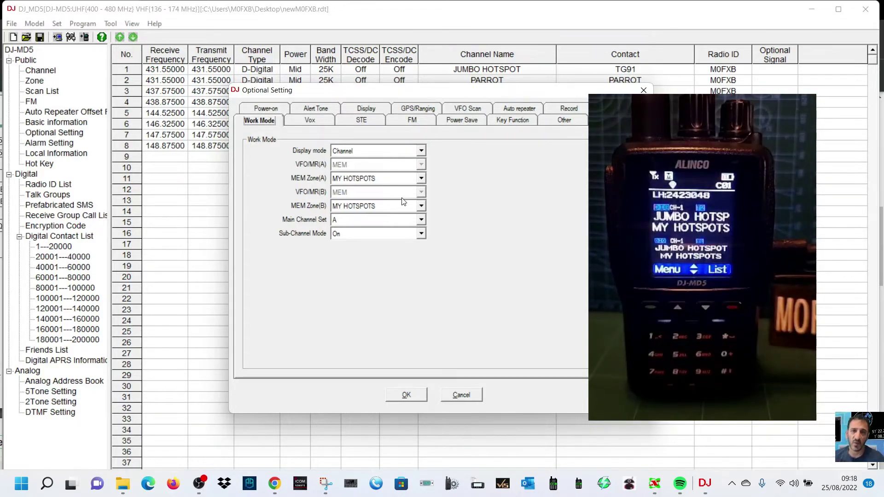
left_click(309, 122)
left_click(315, 109)
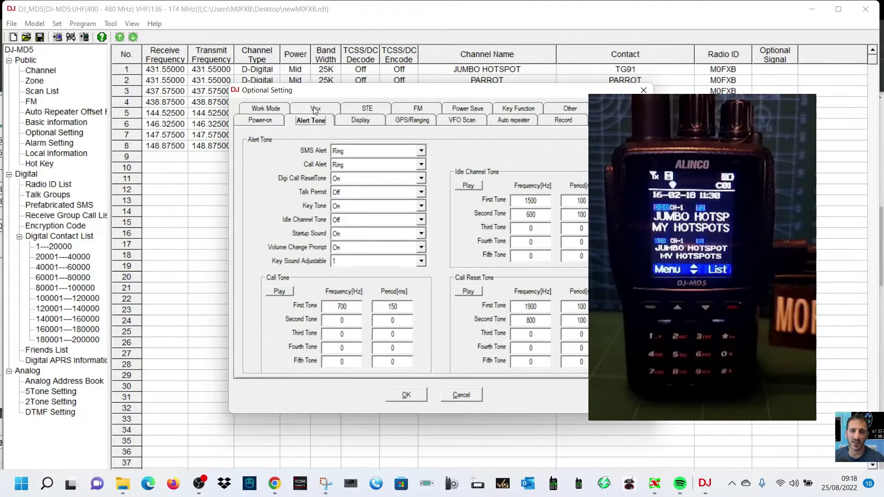
left_click(364, 120)
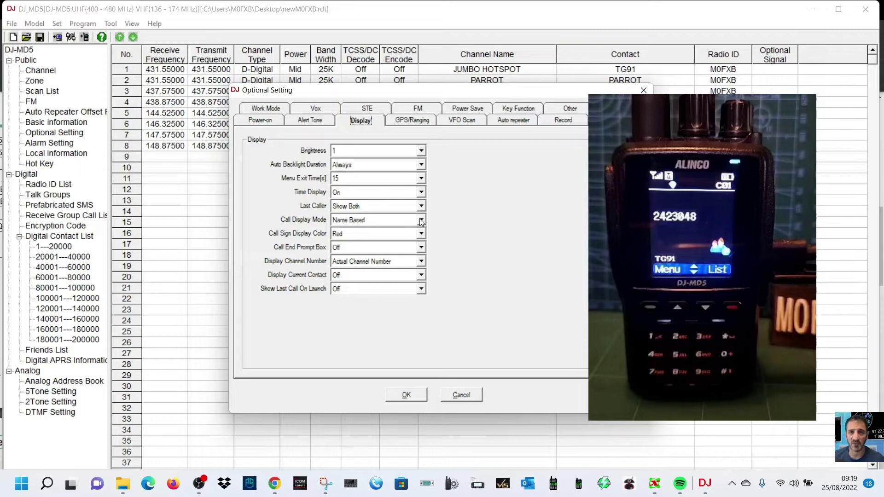
left_click(421, 234)
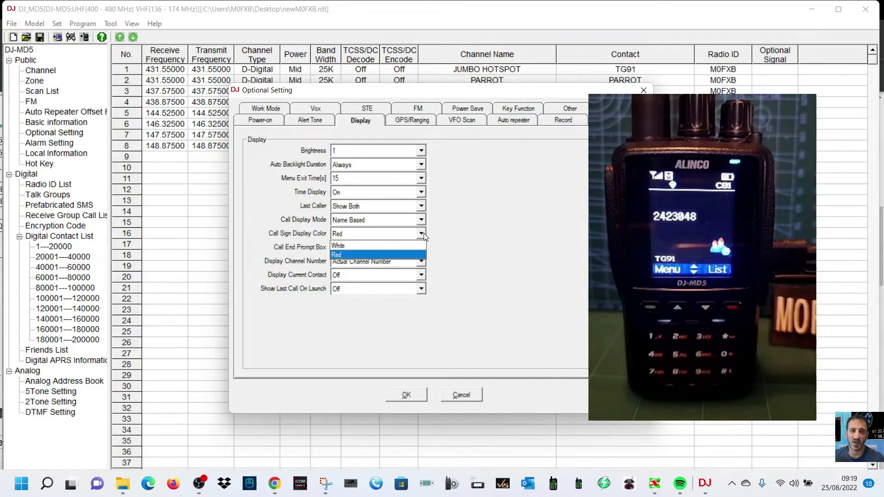
left_click(424, 233)
left_click(421, 234)
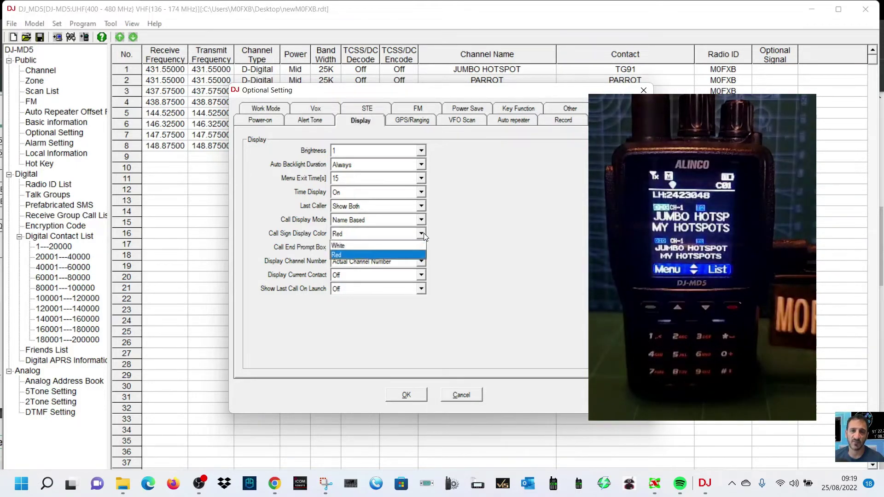
left_click(423, 233)
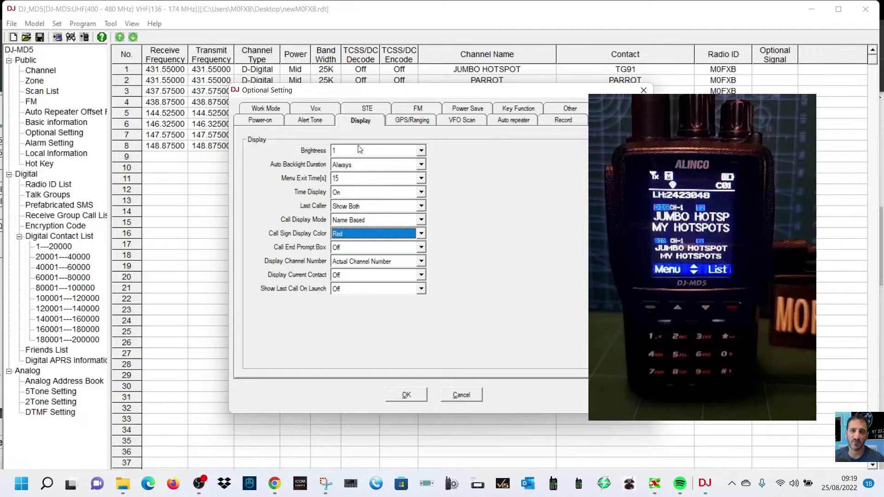
Step: Look through the optional settings for GPS/ranging, FM, VFO scan, auto repeater, key function, recording and volume/audio
left_click(411, 122)
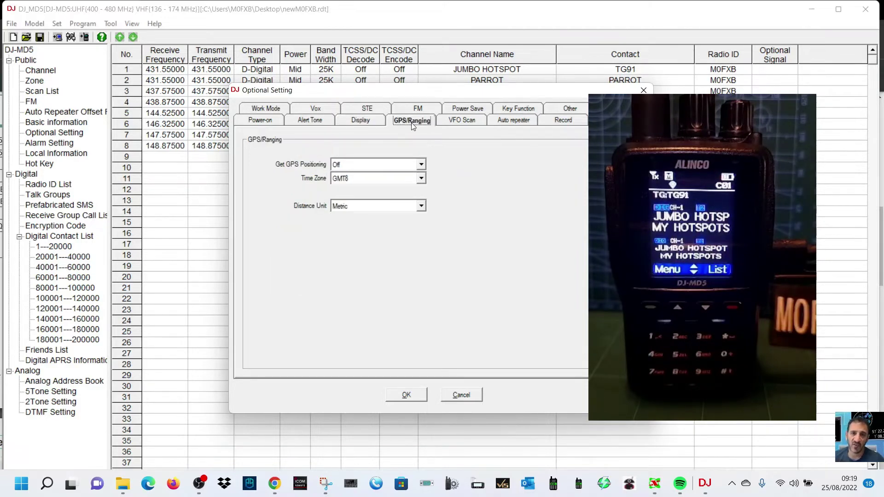
left_click(412, 110)
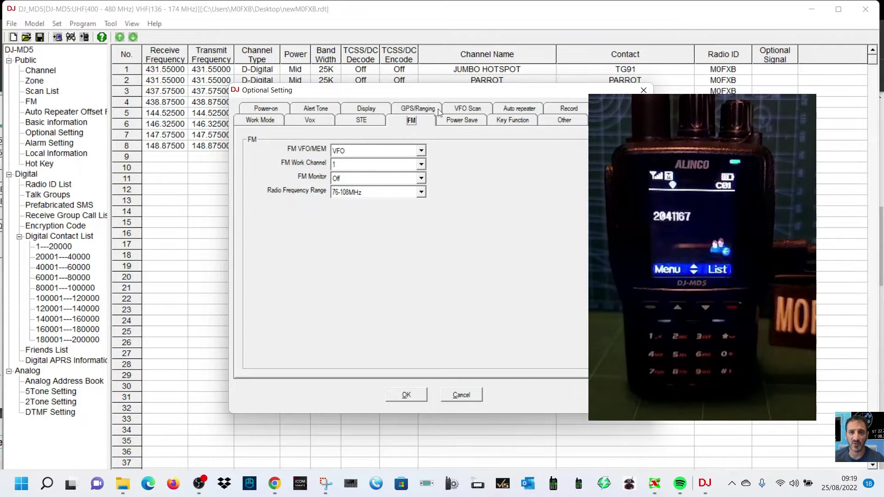
left_click(465, 118)
left_click(467, 111)
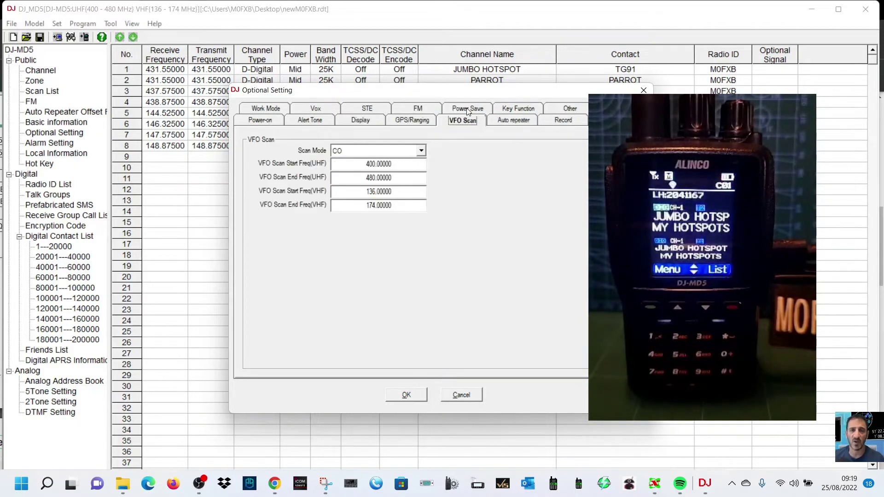
left_click(513, 121)
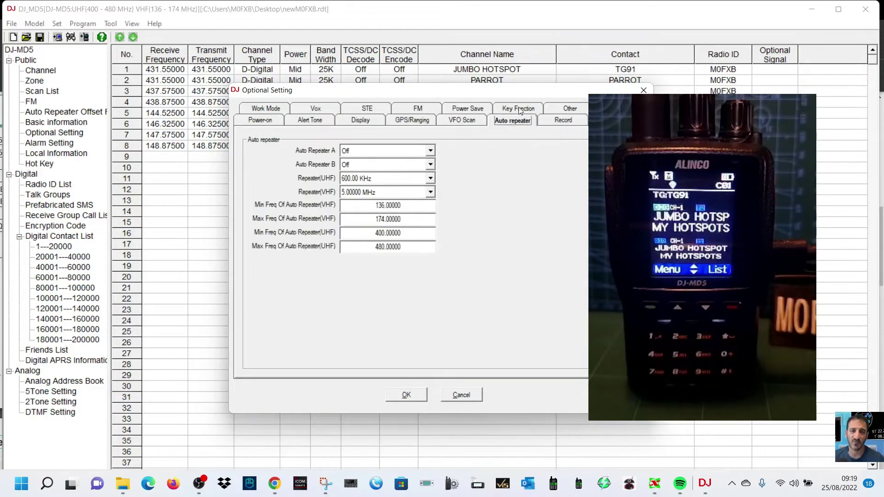
left_click(519, 106)
left_click(564, 109)
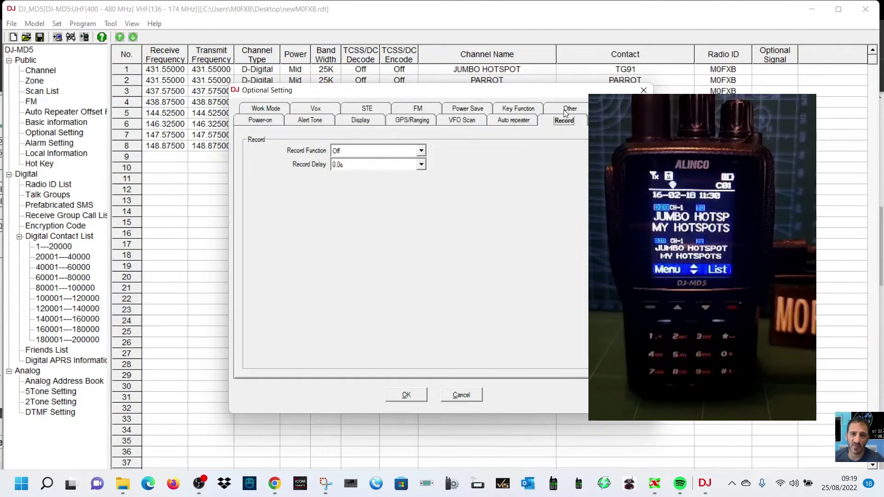
key("Right")
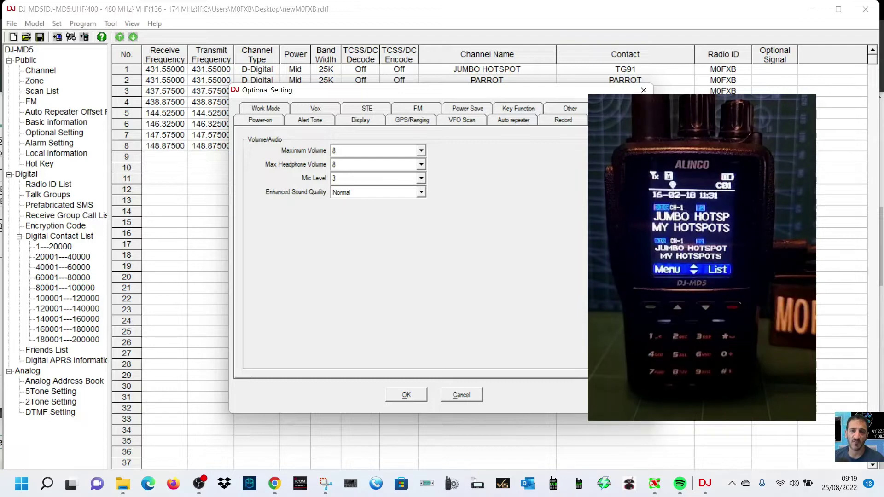
key("Right")
Step: Check the power-on settings and the zones available for MEM Zone(B) in work mode, and close the optional settings
left_click(248, 122)
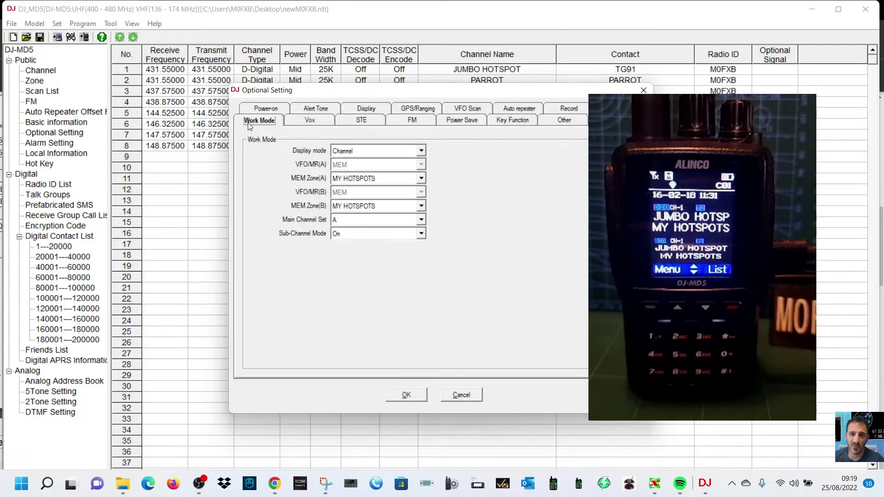
left_click(261, 111)
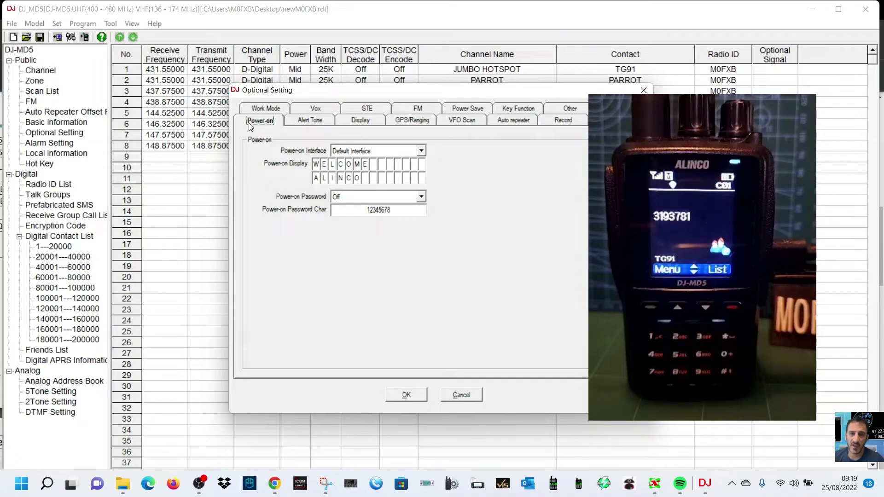
left_click(260, 109)
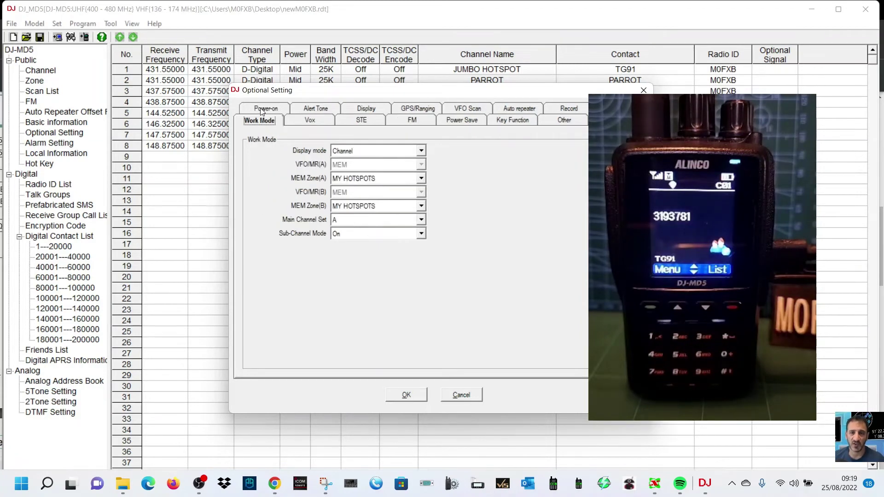
left_click(424, 204)
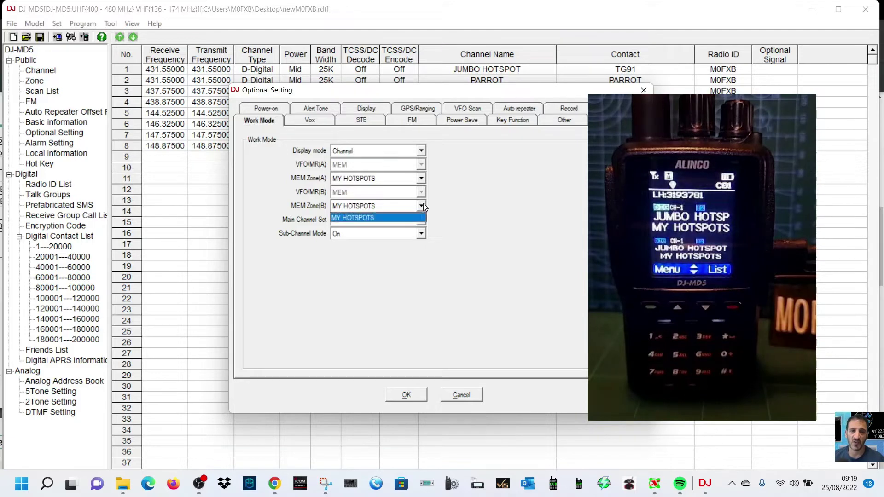
left_click(423, 204)
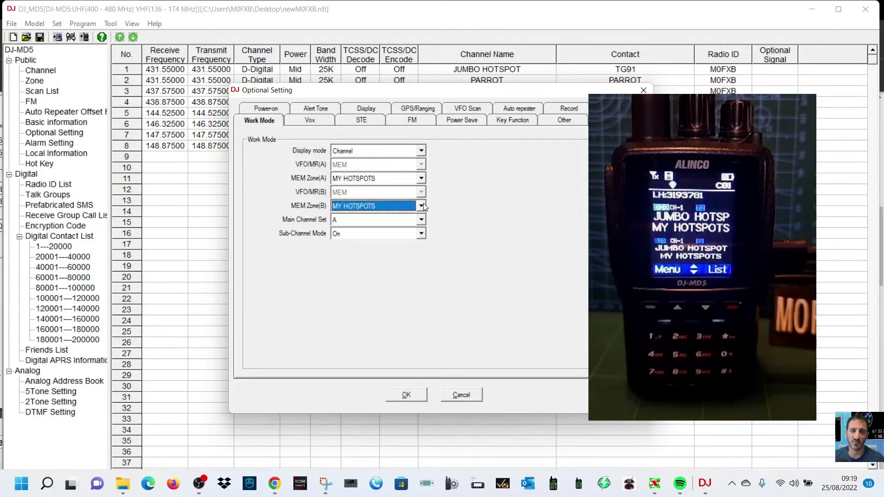
left_click(408, 395)
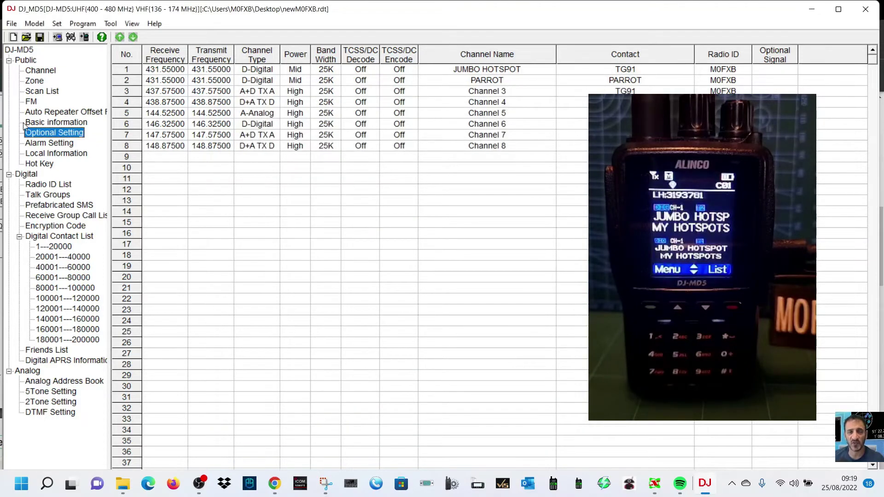
Step: Try to add a second zone named REPEATERS FM without any member channels
left_click(44, 81)
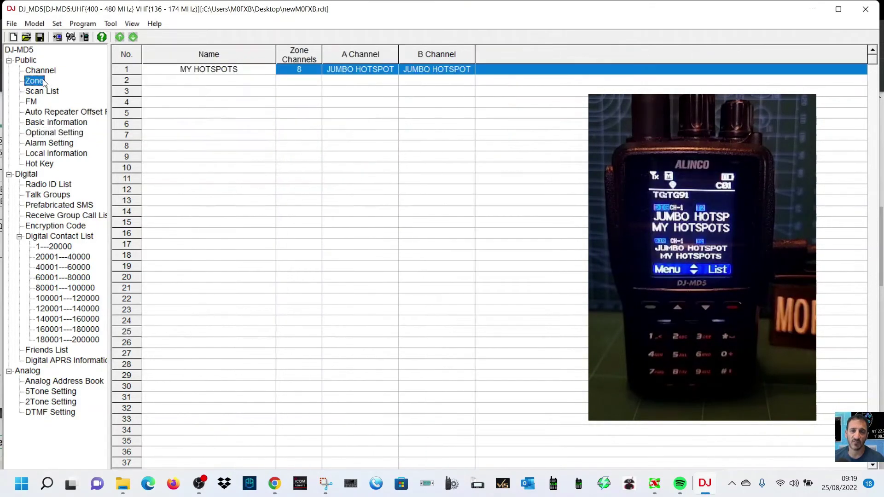
double_click(201, 82)
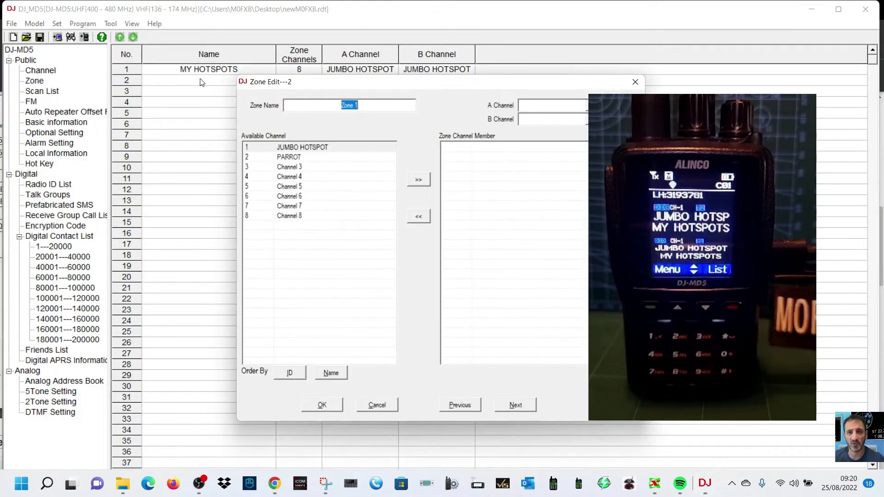
type("RE")
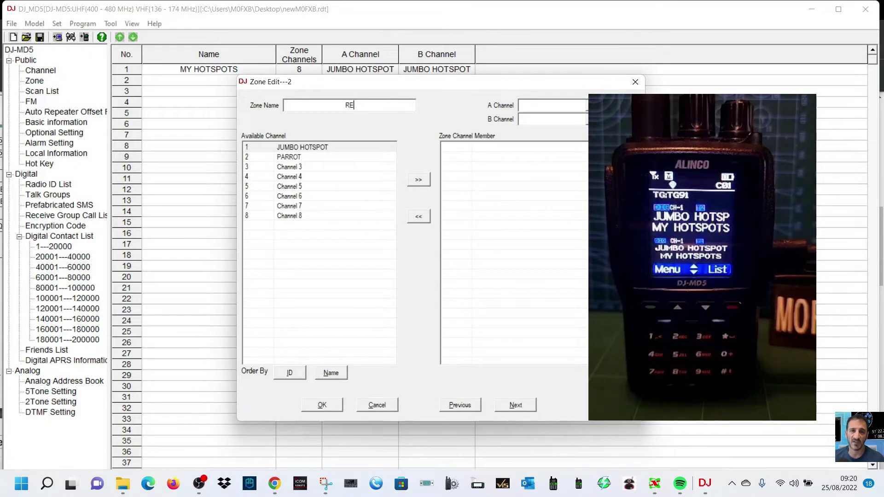
type("PEATER")
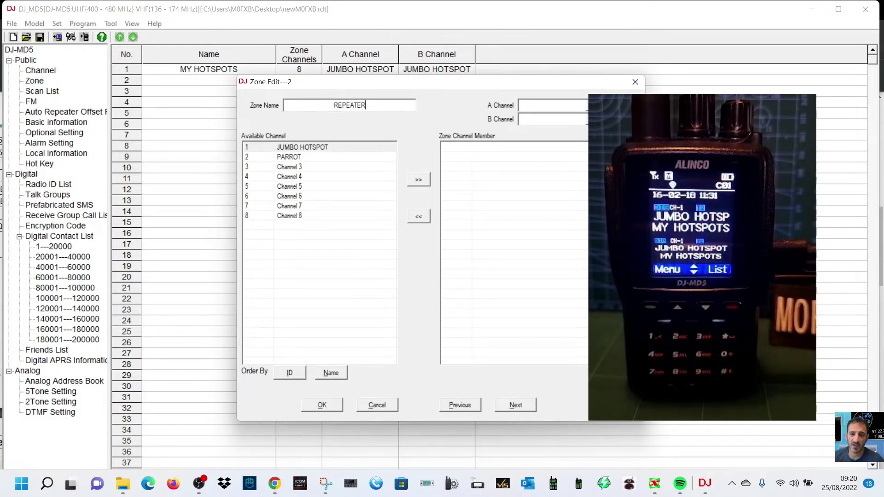
type("S FM")
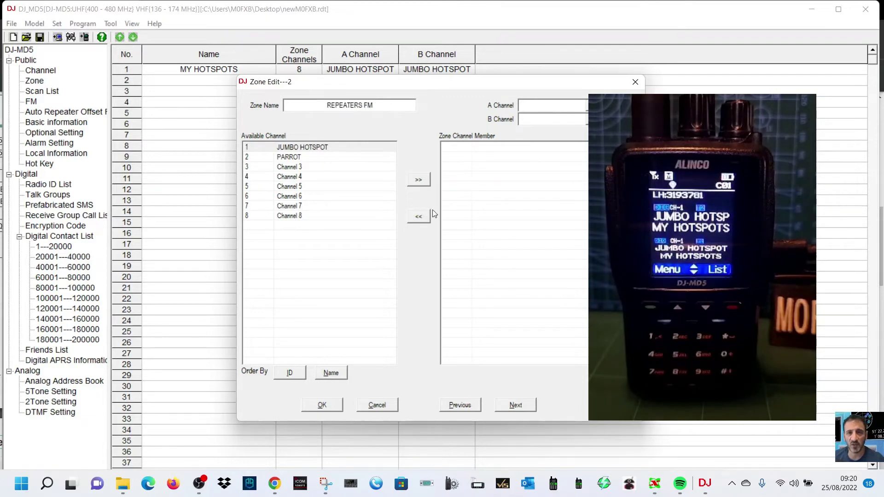
left_click(321, 405)
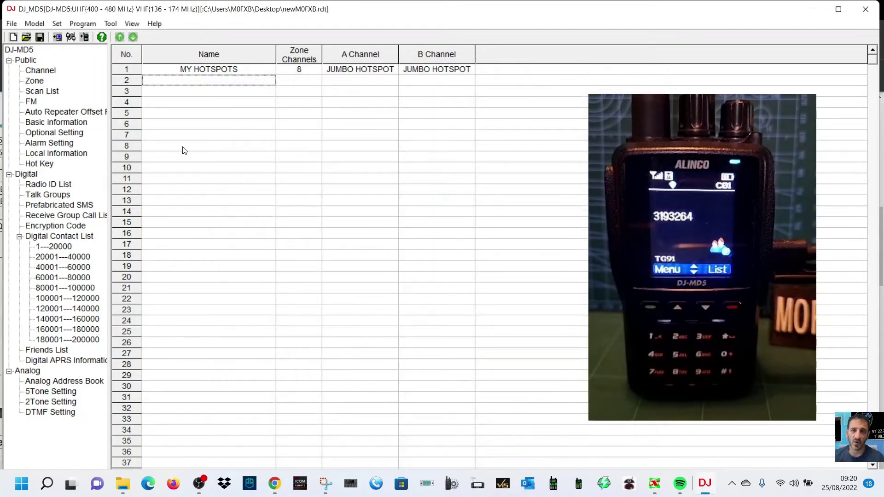
Step: Start a new zone in row 2 named REPEATERS and add Channel 3 as its member
double_click(171, 87)
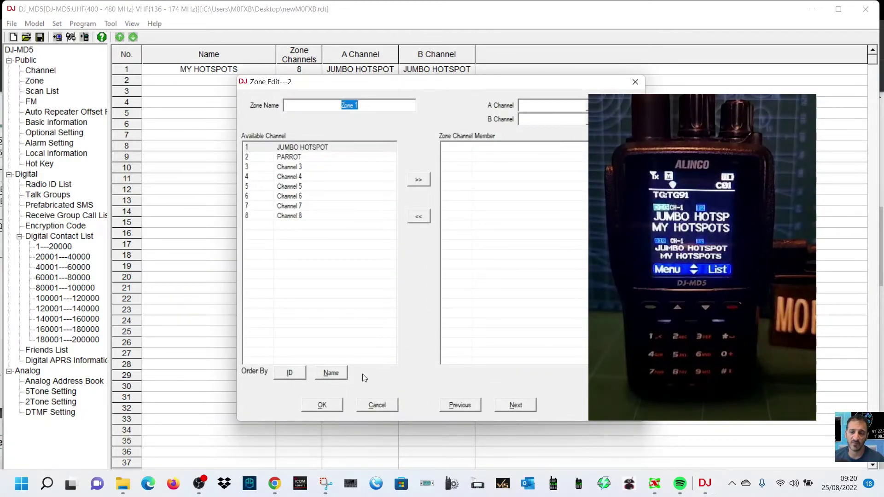
type("RE")
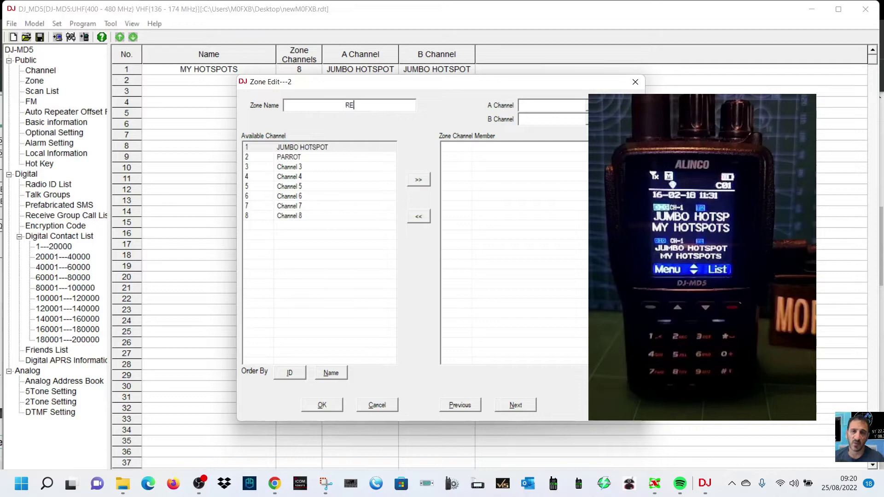
type("PEATERS")
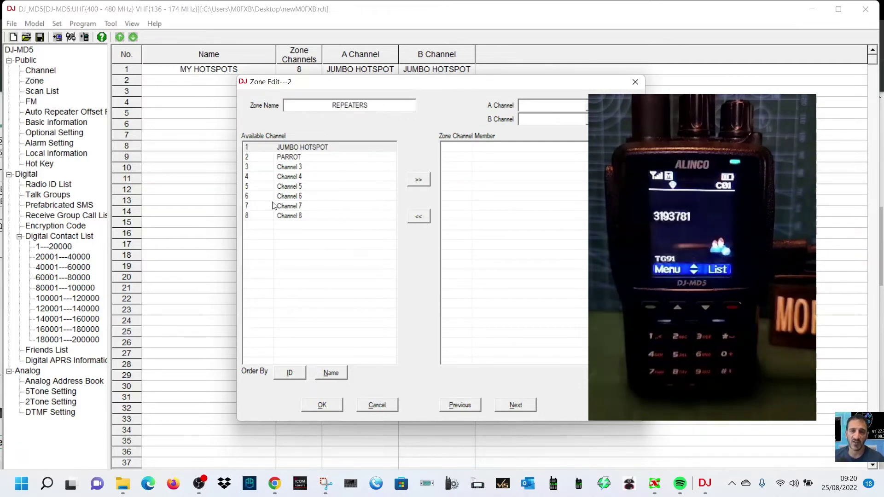
left_click(310, 169)
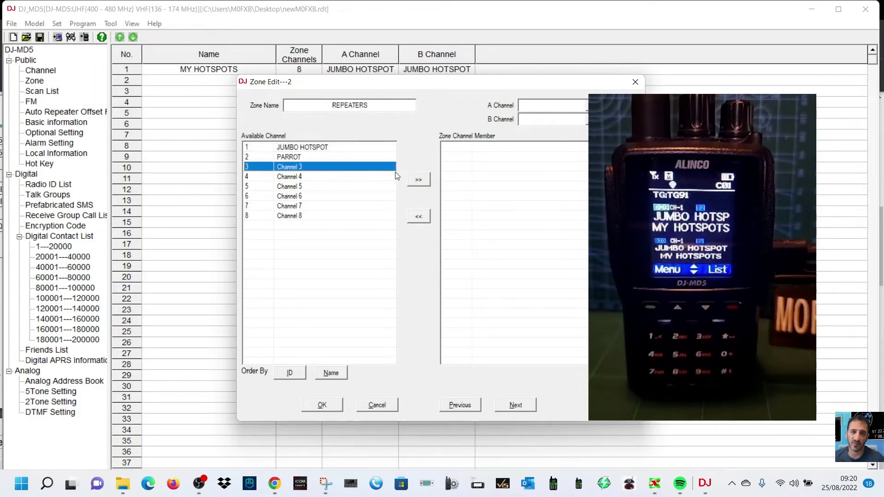
left_click(417, 180)
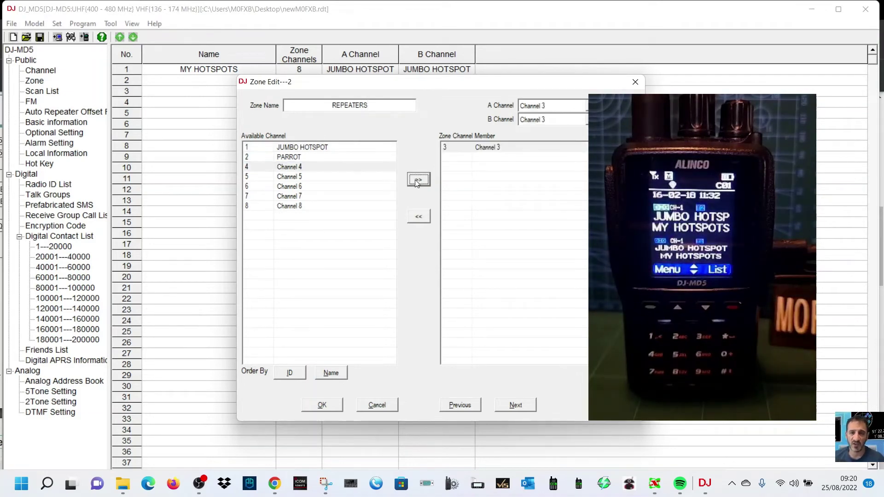
Step: Extend the new zone's name to REPEATERS FM and save the zone
double_click(370, 102)
left_click(371, 102)
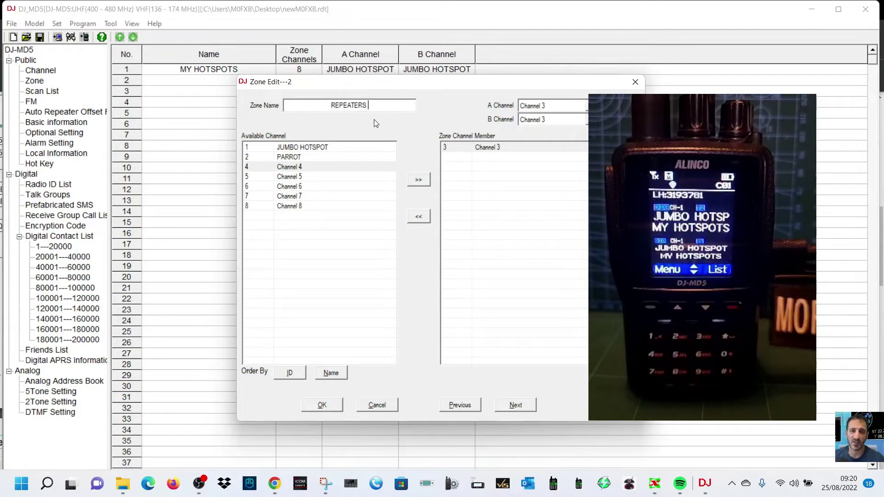
type("FM")
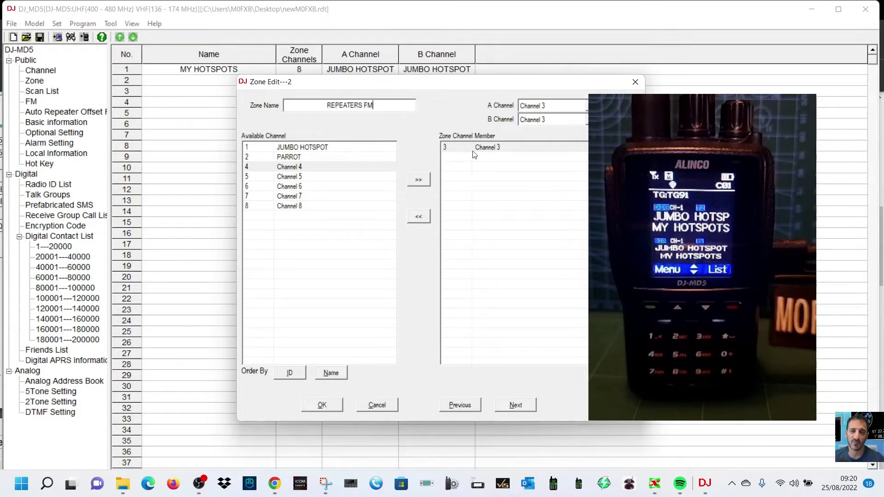
left_click(322, 405)
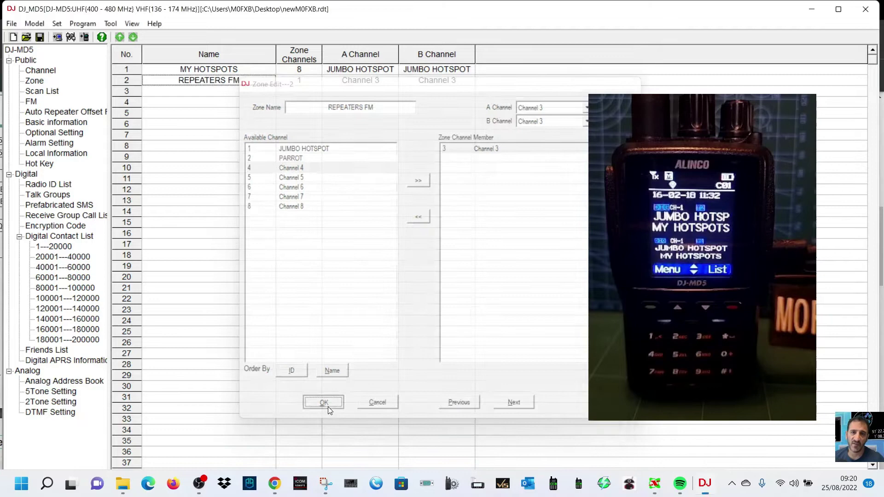
Step: Open Channel 3 in the channel list for editing and set its channel type to A-Analog
left_click(40, 71)
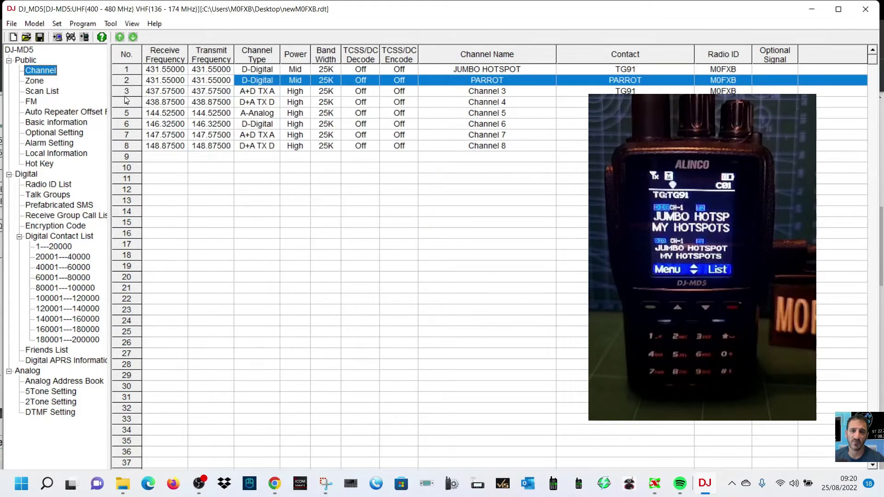
double_click(175, 95)
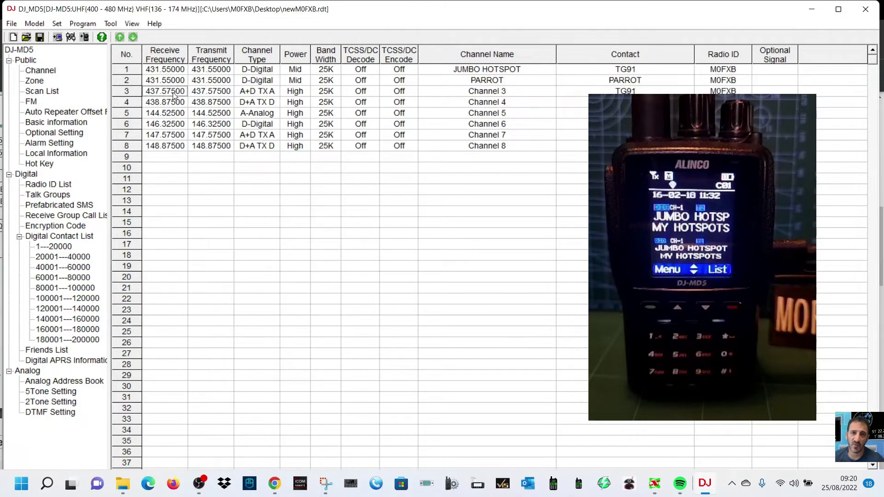
left_click(398, 159)
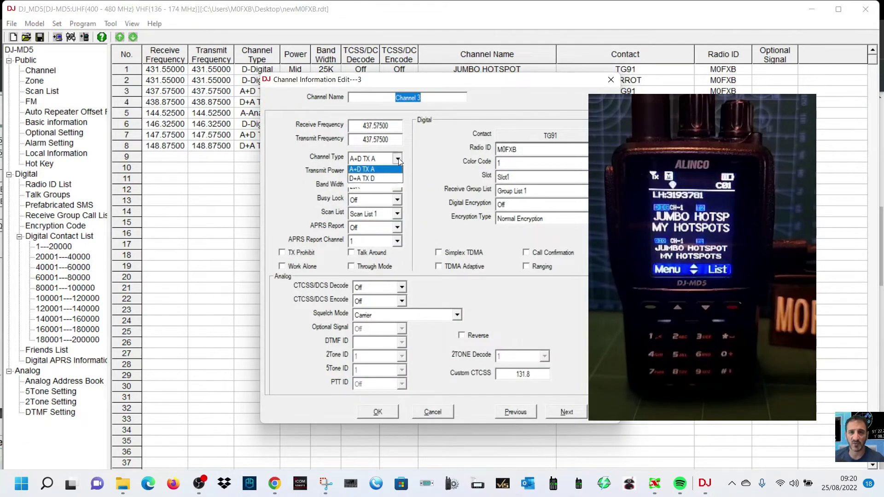
left_click(391, 171)
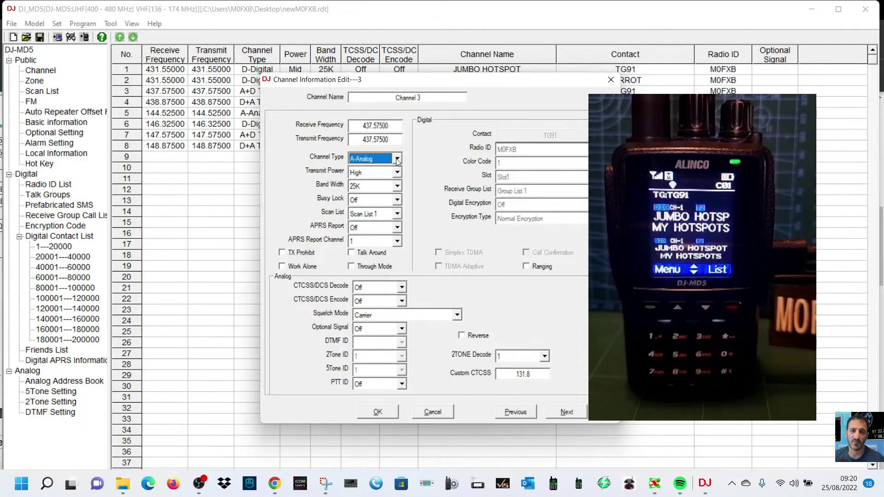
Step: Set Channel 3's receive frequency to 430.925 and its transmit frequency to 438.575
double_click(384, 128)
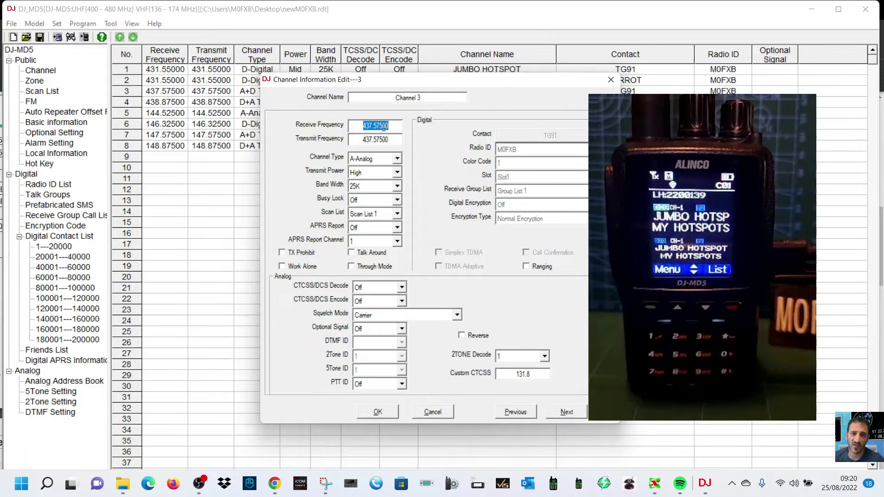
type("430.")
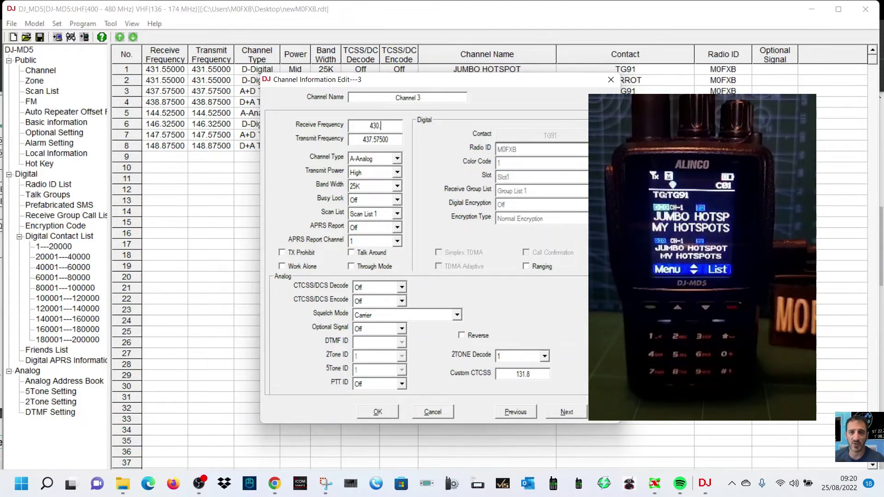
type("925")
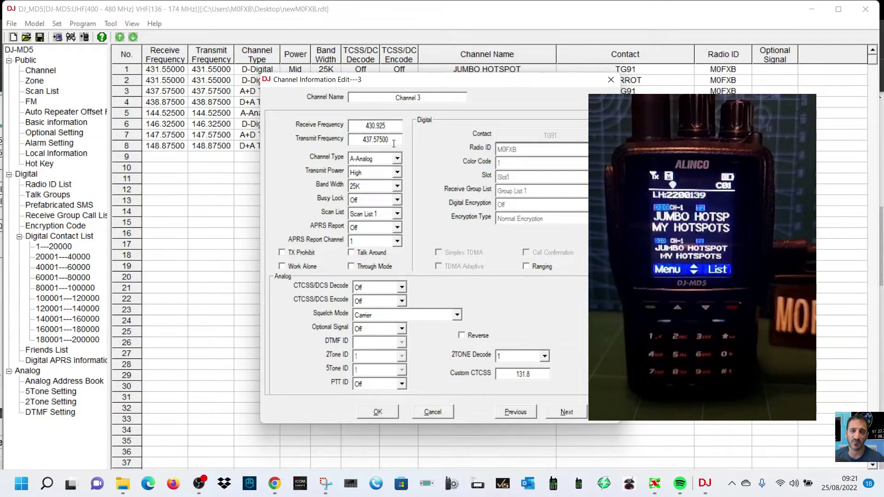
key("Tab")
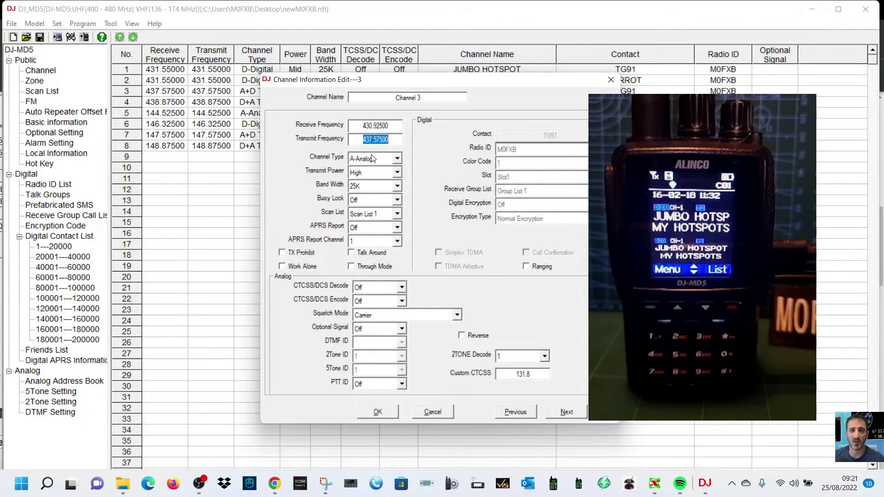
type("438")
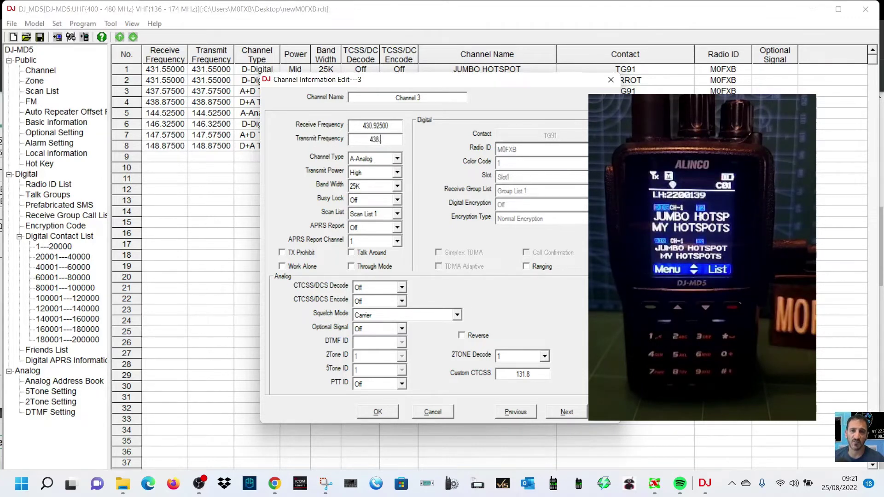
type(".575")
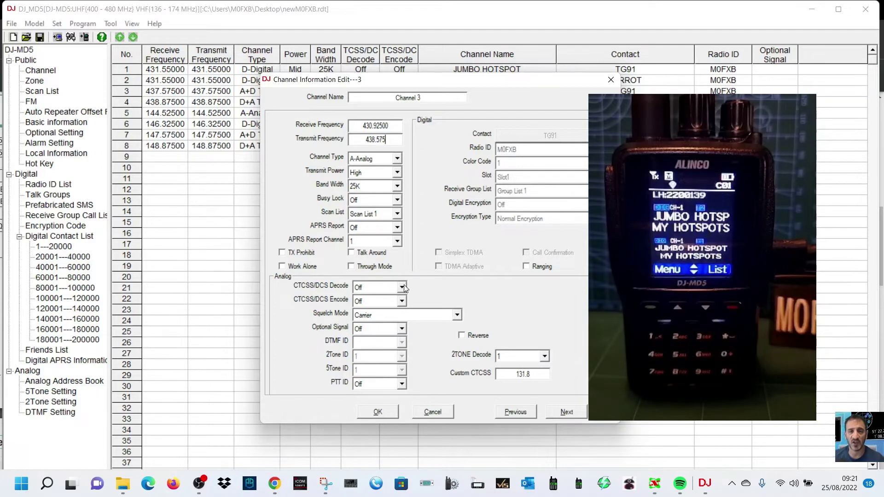
Step: Set the channel's CTCSS/DCS Encode to CTCSS with a 77.0 tone
left_click(402, 301)
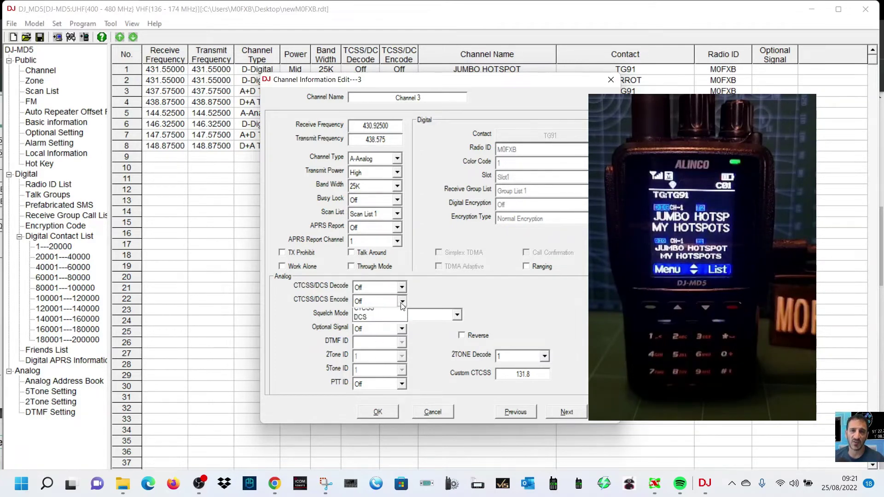
left_click(364, 323)
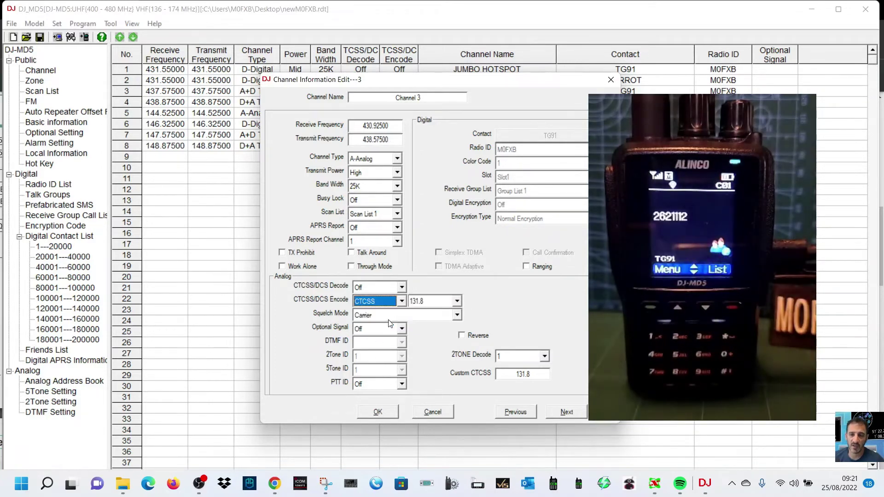
left_click(458, 301)
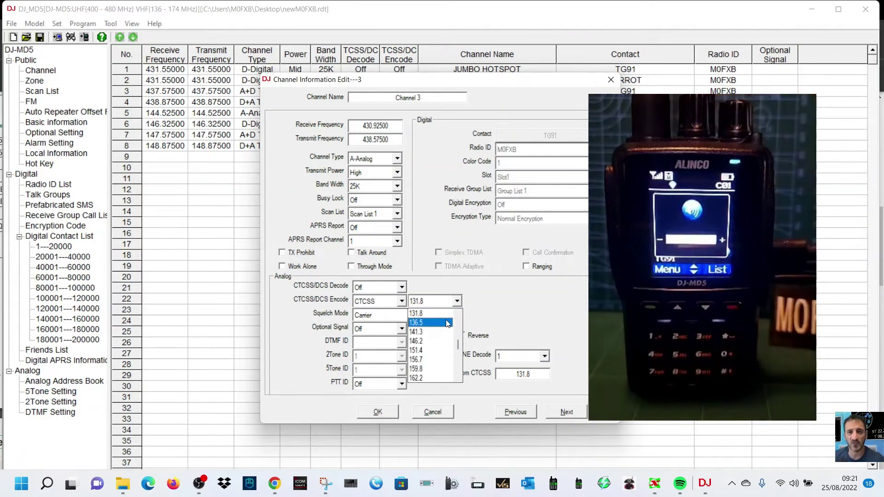
scroll(459, 325, "up", 5)
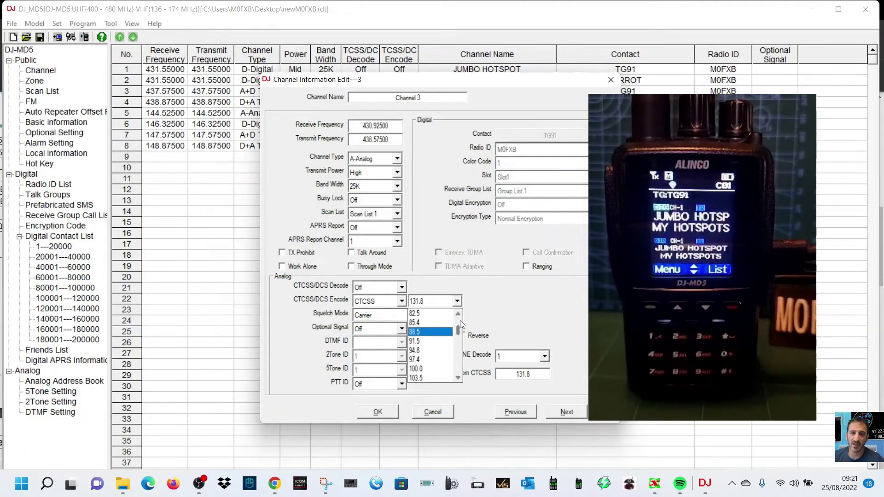
left_click(458, 314)
left_click(458, 314)
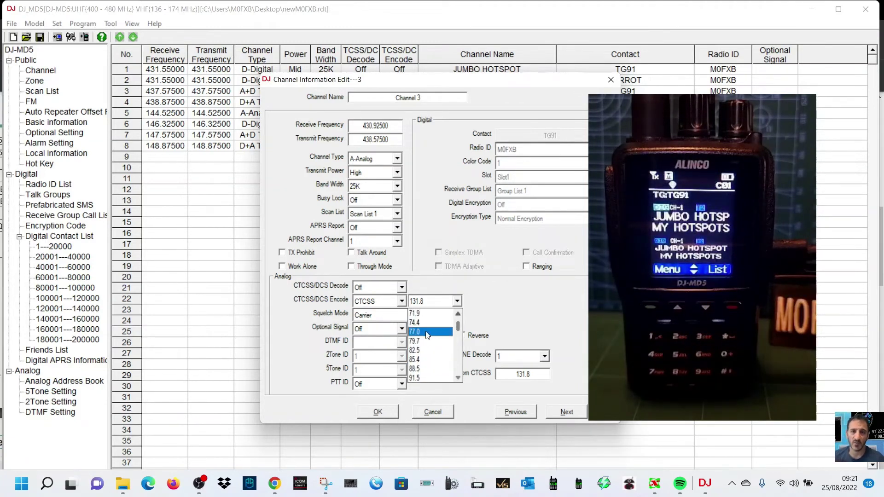
left_click(427, 337)
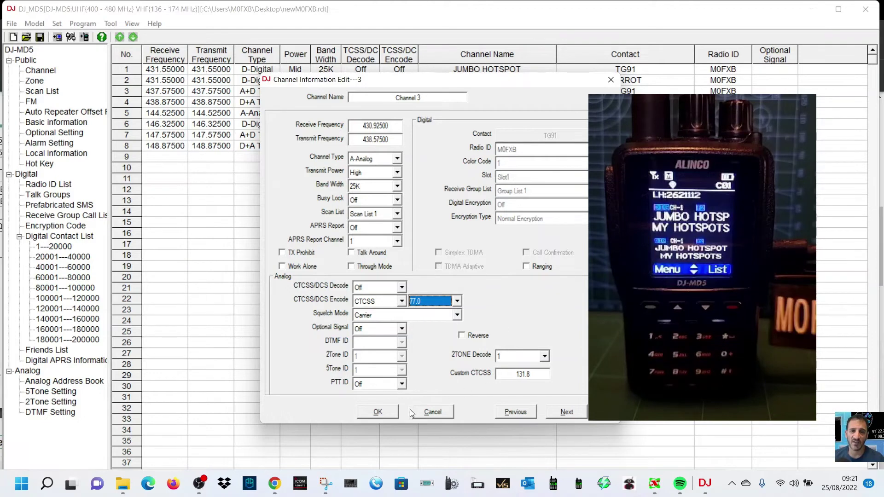
Step: Rename Channel 3 as GB3FI and save the channel settings
left_click_drag(395, 97, 425, 99)
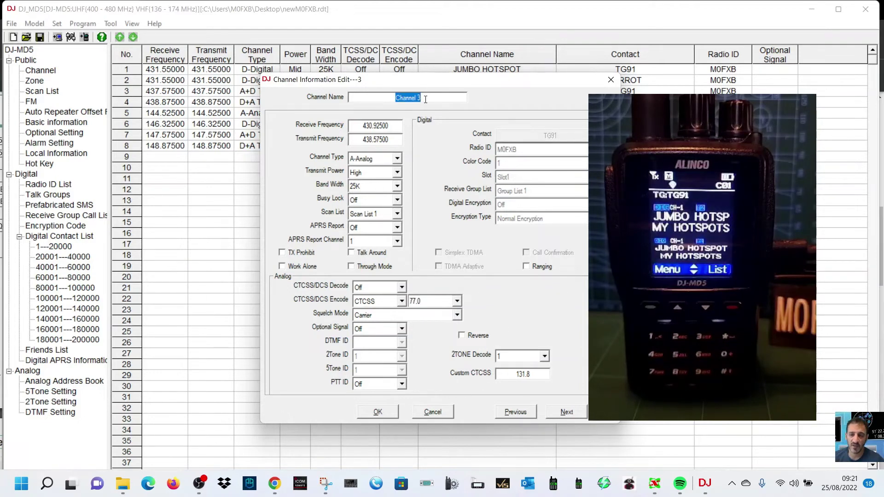
type("GB3FI")
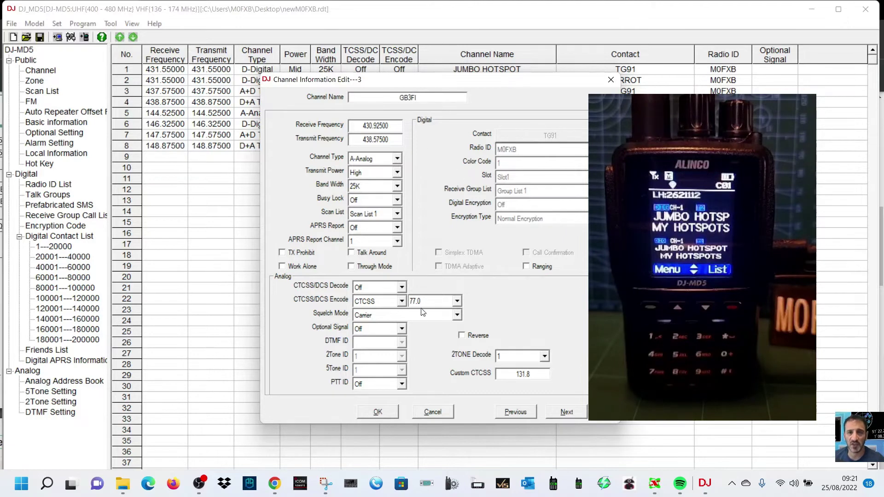
left_click(378, 413)
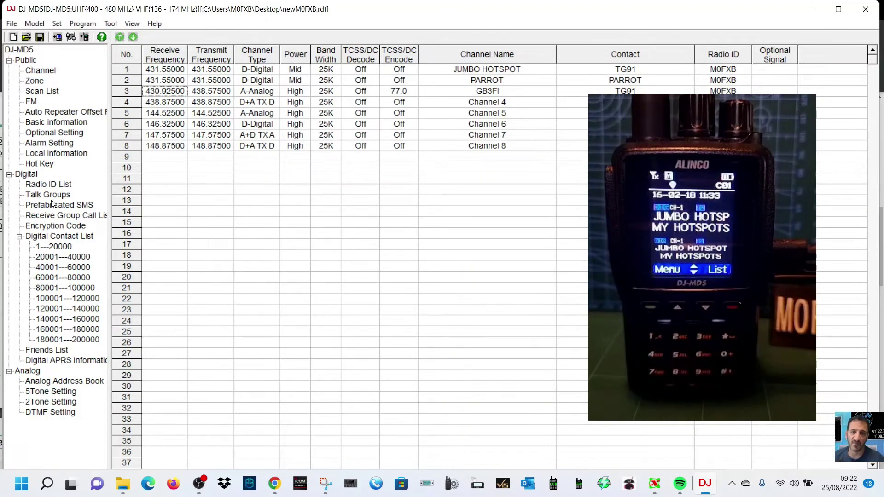
Step: Check the member channel of the REPEATERS FM zone and close the zone editor
left_click(35, 82)
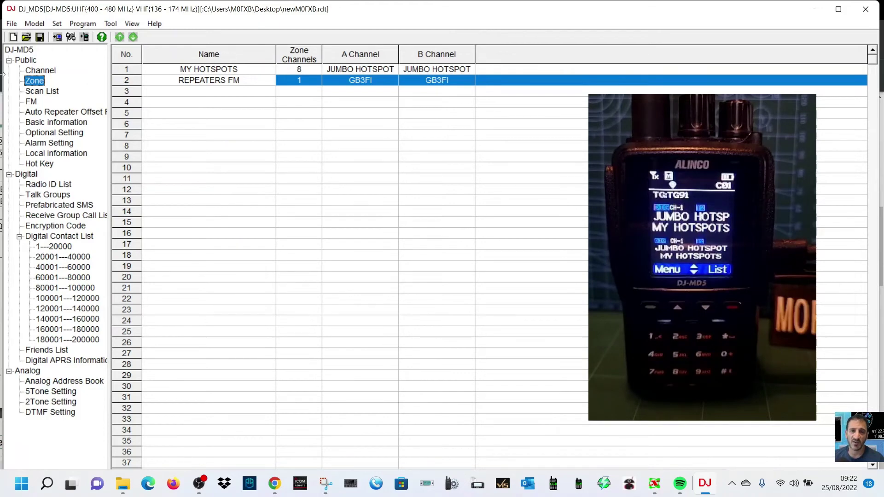
double_click(191, 82)
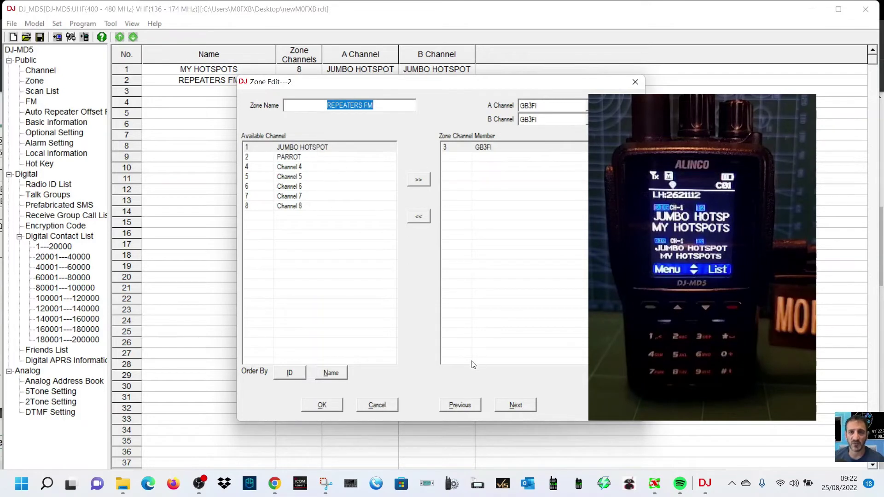
left_click(322, 406)
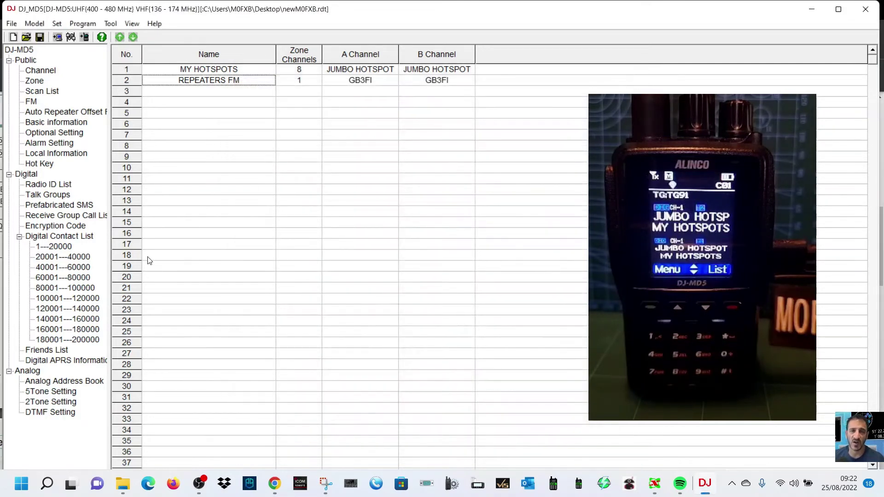
Step: Save the programming data to its existing file on the desktop
left_click(40, 38)
left_click(455, 282)
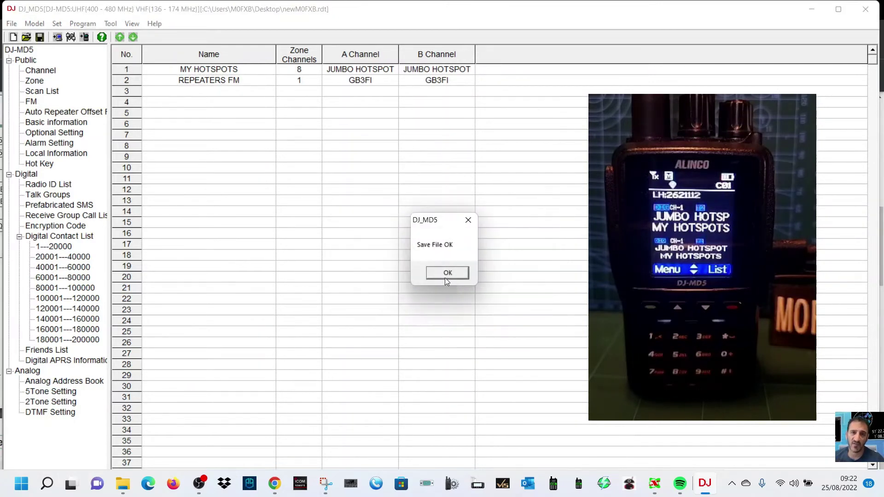
left_click(445, 276)
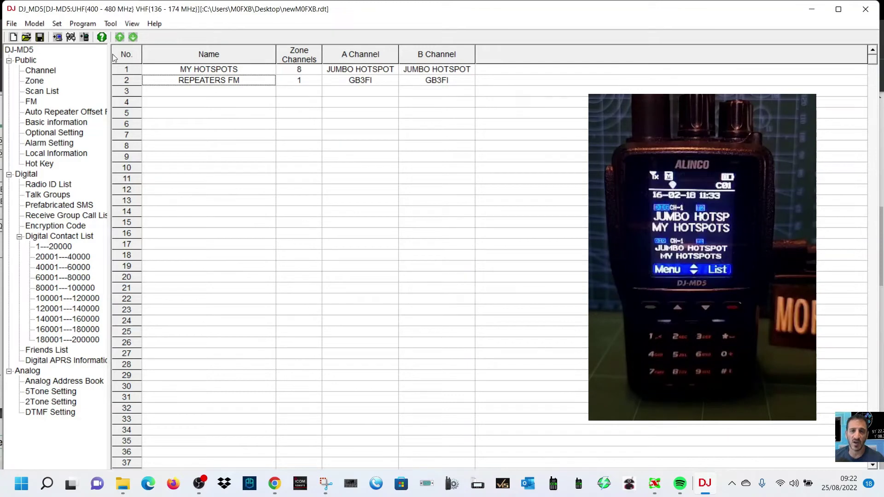
Step: Read the Other Data from the radio, leaving out the digital contact list
left_click(82, 23)
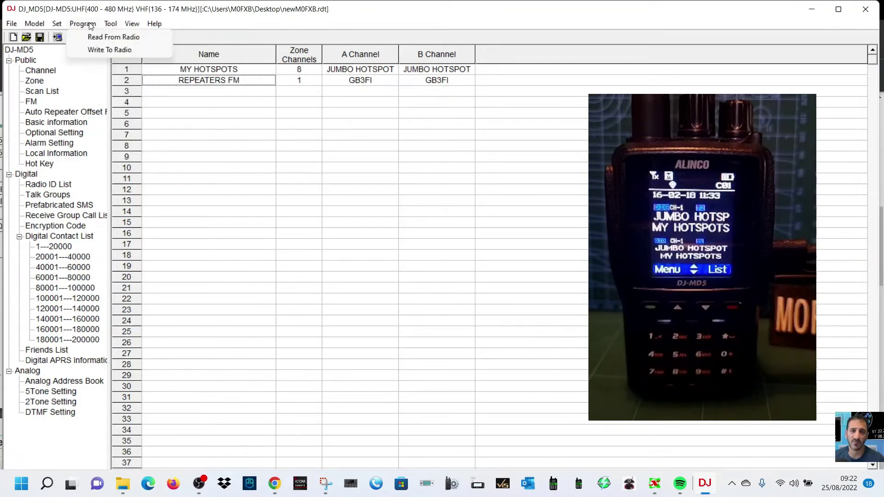
left_click(91, 37)
left_click(456, 278)
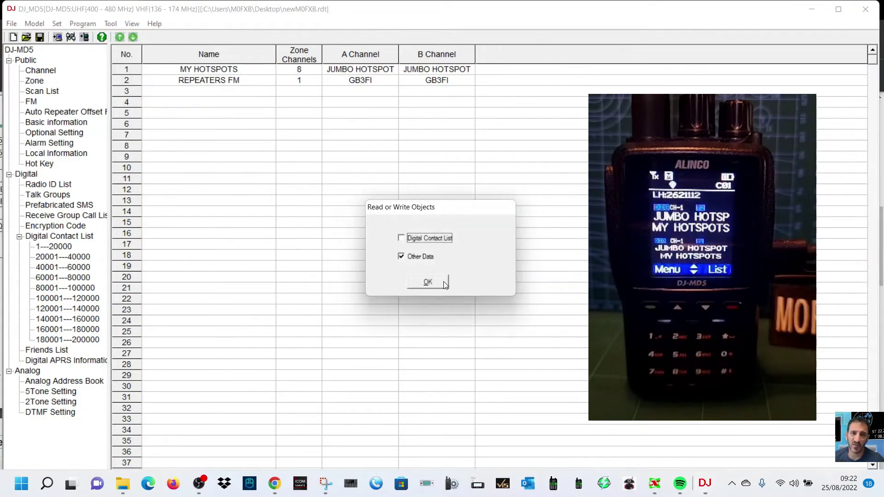
left_click(438, 284)
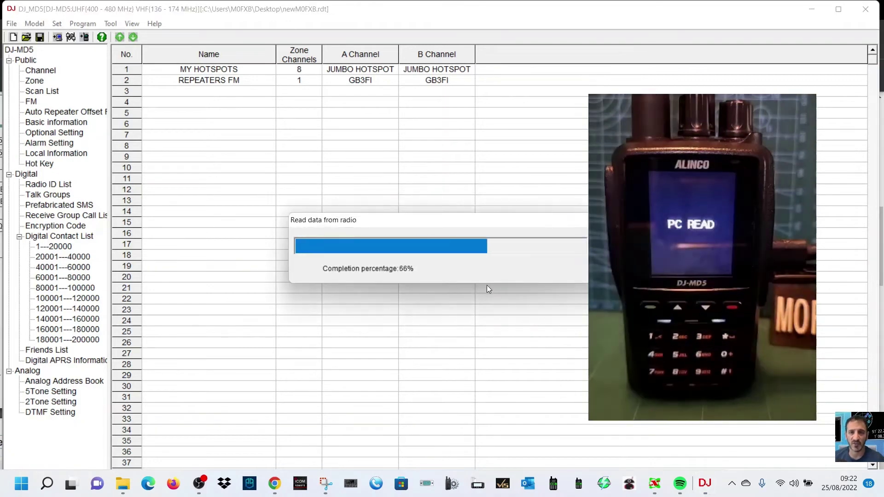
left_click(461, 274)
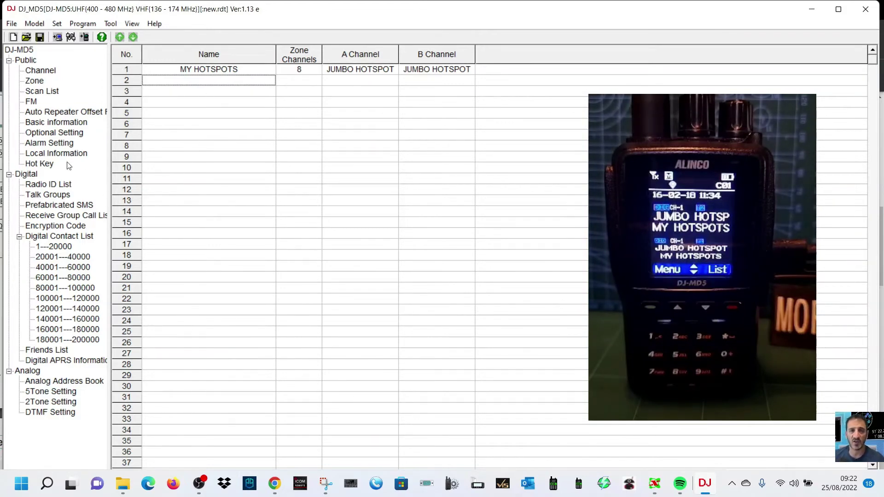
Step: Check which zones can be chosen for MEM Zone(B) in the work mode optional settings
double_click(57, 133)
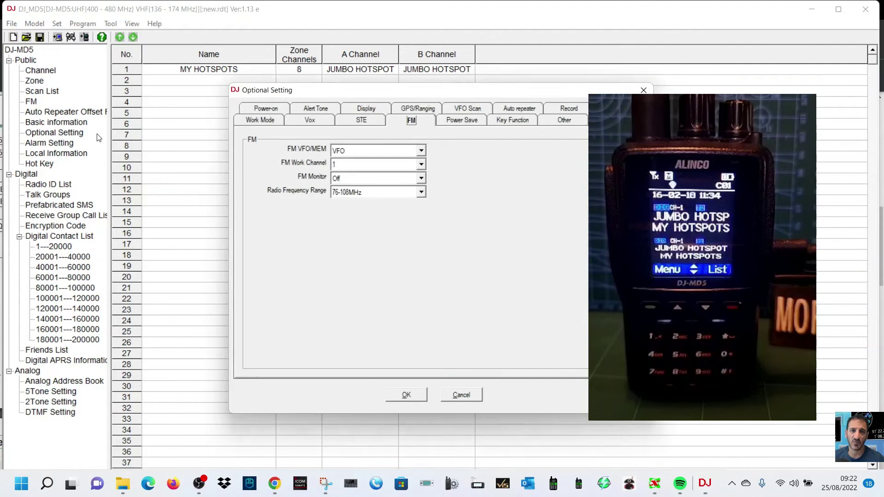
left_click(271, 121)
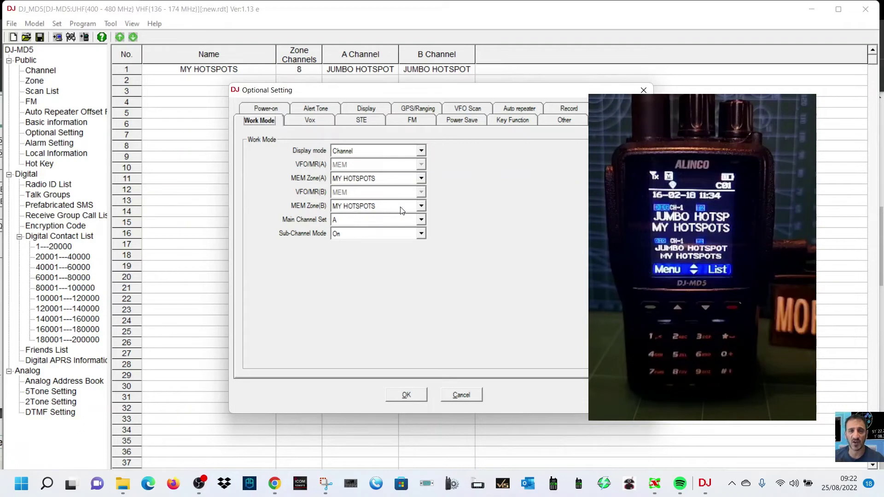
left_click(421, 205)
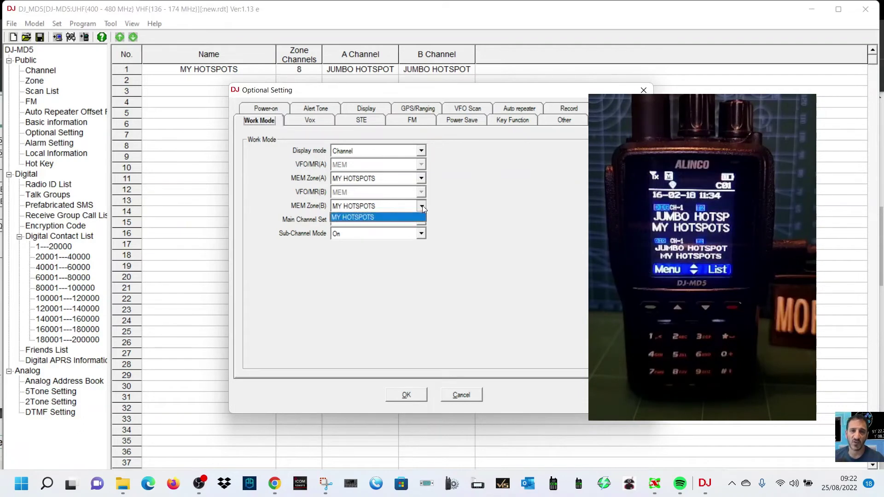
left_click(422, 206)
left_click(422, 206)
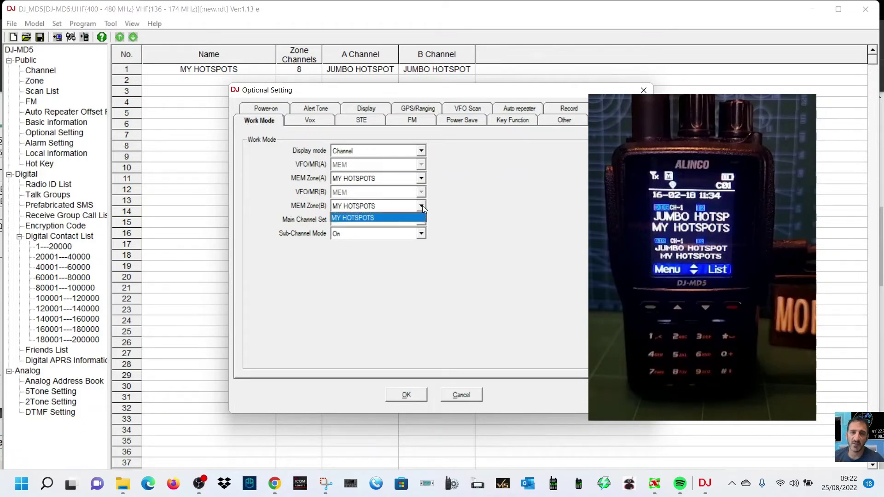
left_click(422, 205)
left_click(422, 205)
left_click(422, 206)
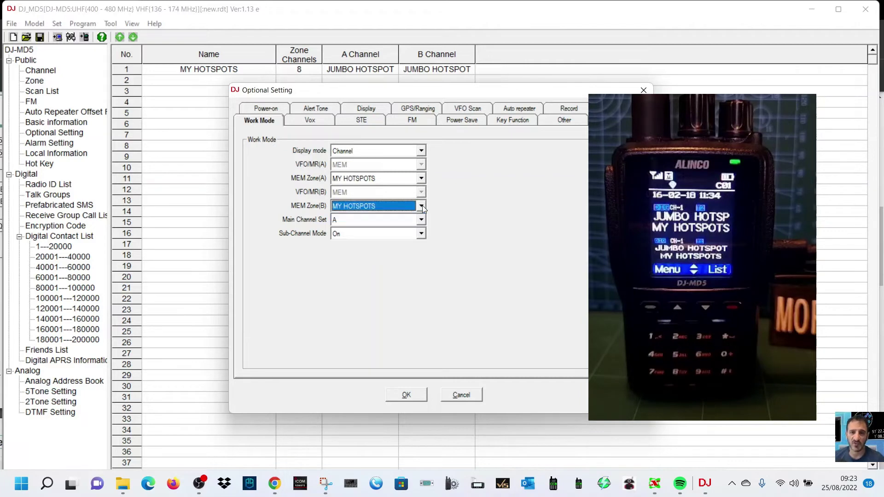
left_click(422, 206)
left_click(422, 205)
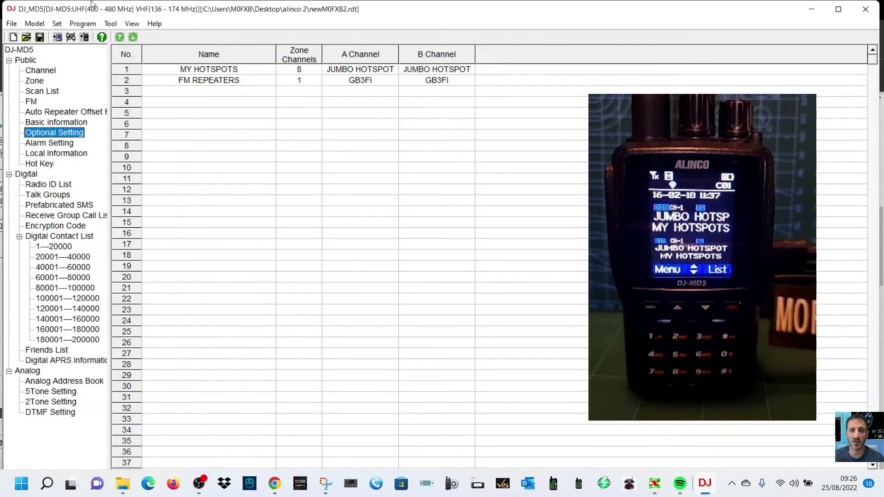
Step: Set MEM Zone(B) to FM REPEATERS in the work mode optional settings, keeping A as the main channel
double_click(54, 134)
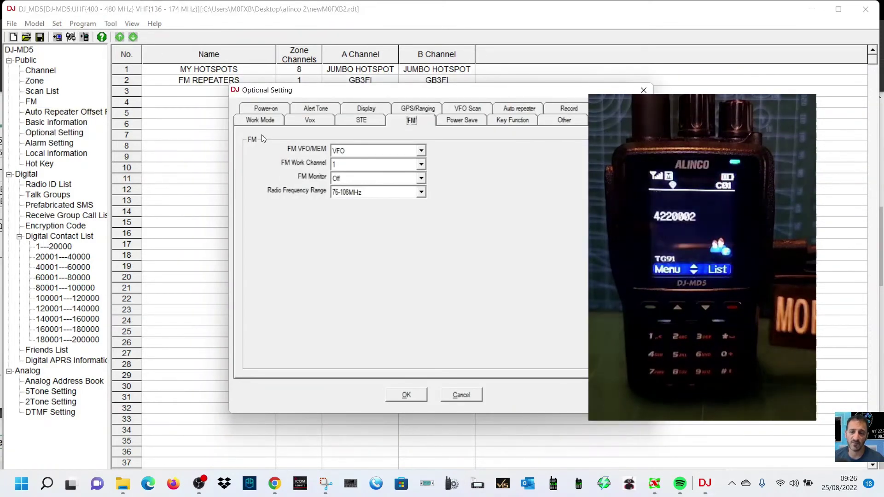
left_click(258, 121)
left_click(420, 206)
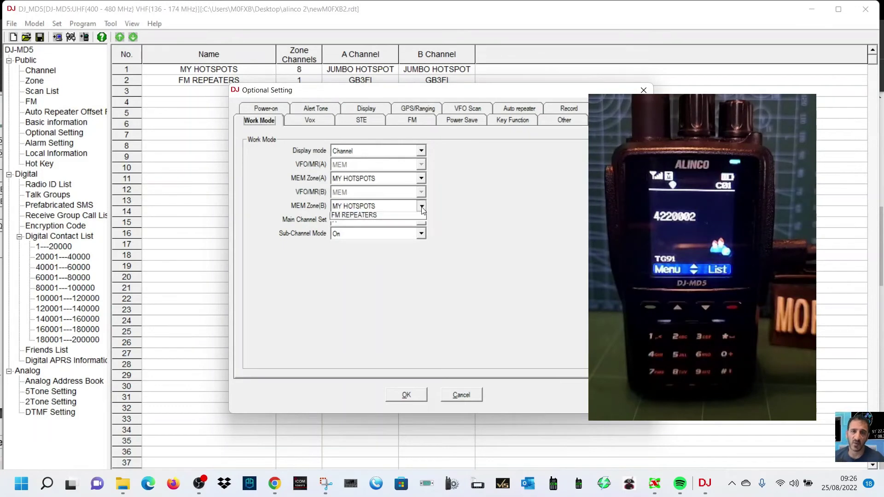
left_click(404, 228)
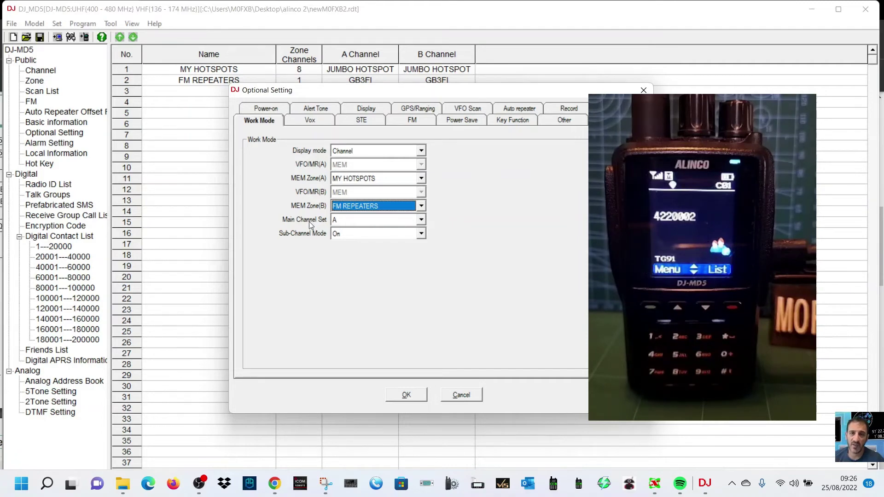
left_click(423, 221)
left_click(424, 219)
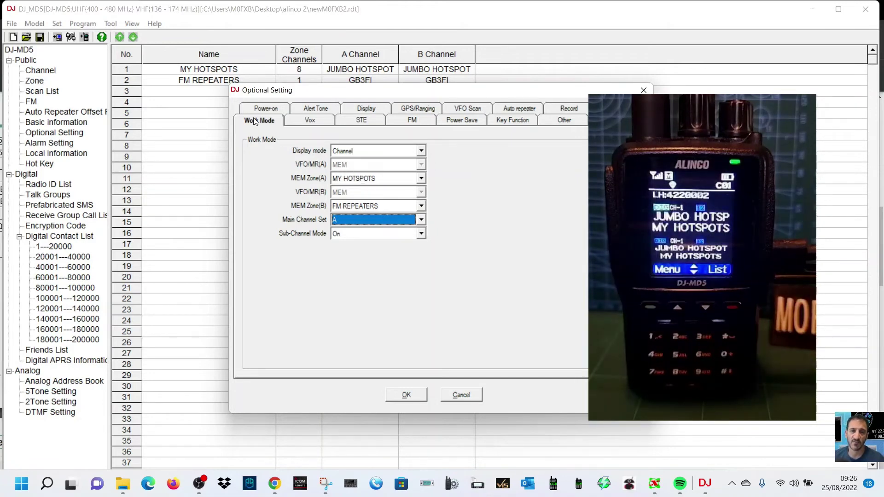
left_click(416, 396)
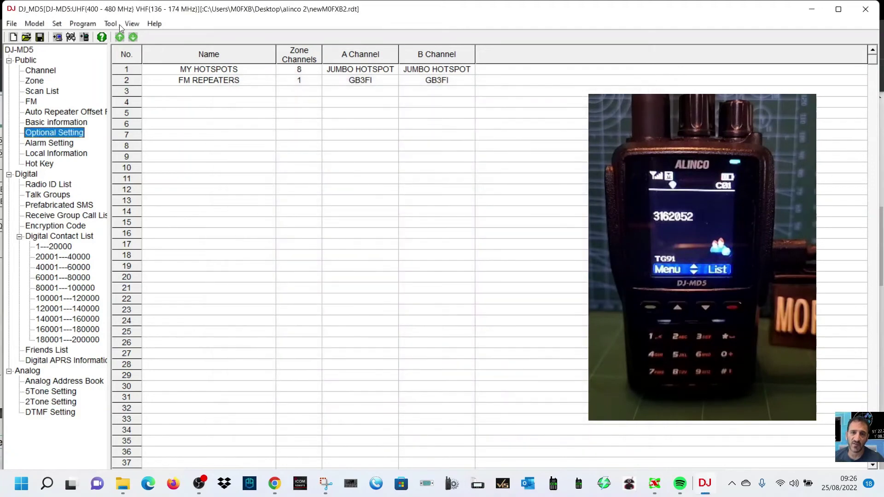
Step: Write the Other Data to the radio, leaving out the digital contact list
left_click(82, 23)
left_click(100, 49)
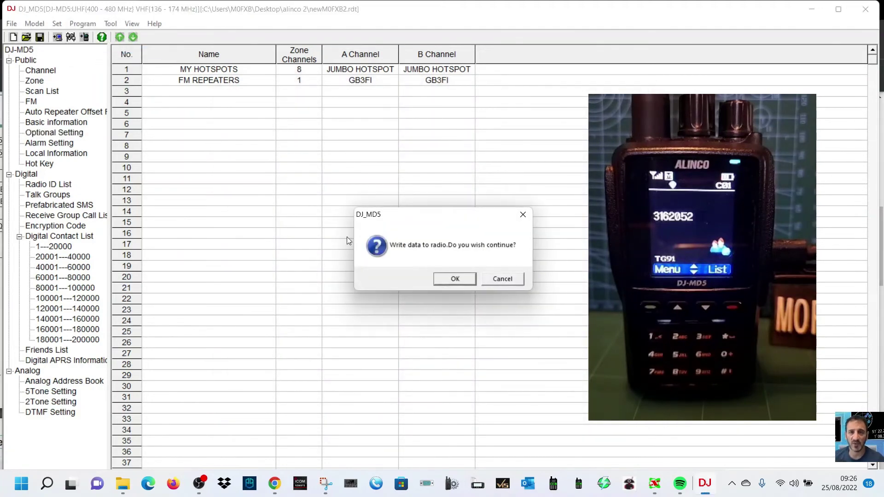
left_click(457, 281)
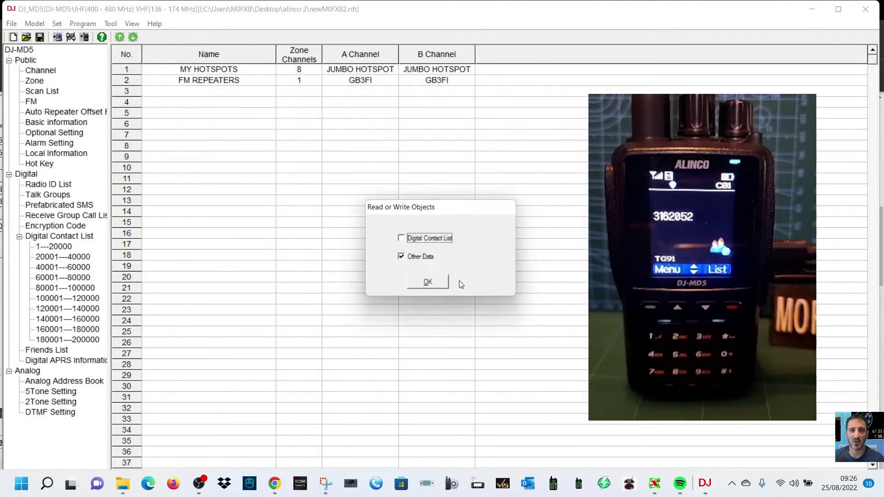
left_click(432, 282)
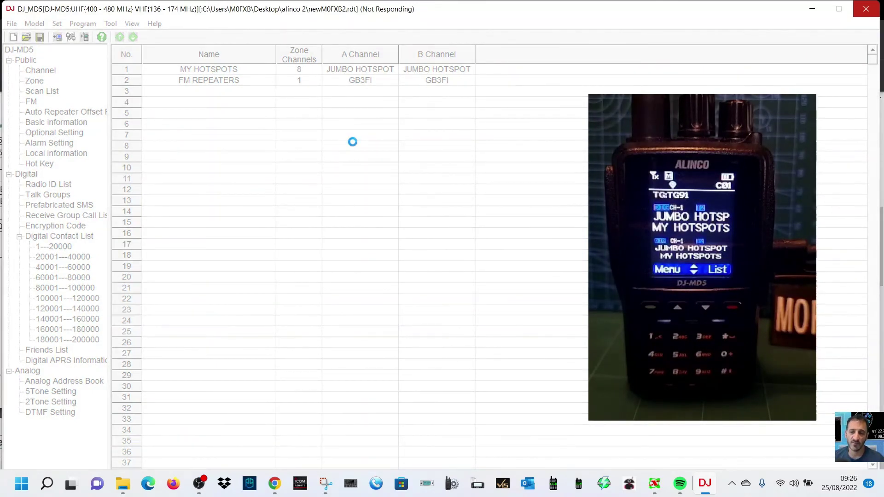
left_click(203, 486)
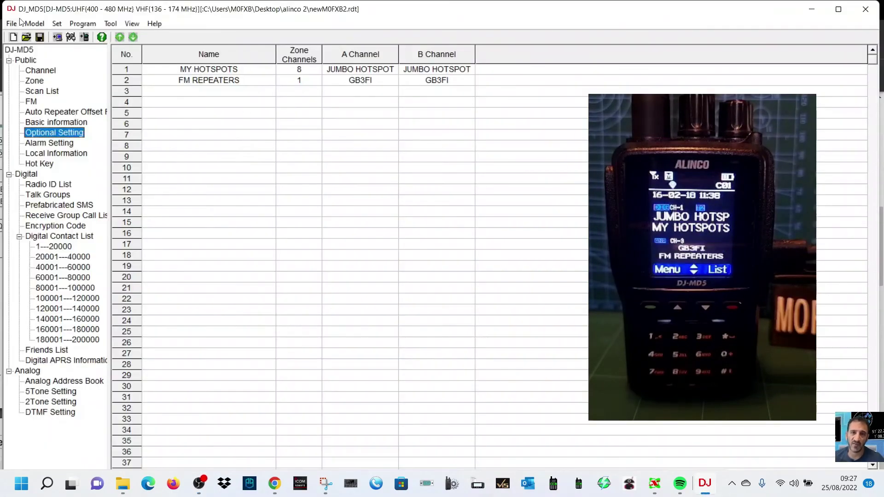
Step: Write the Other Data to the radio once more without the digital contact list and close the finished transfer
left_click(83, 24)
left_click(109, 49)
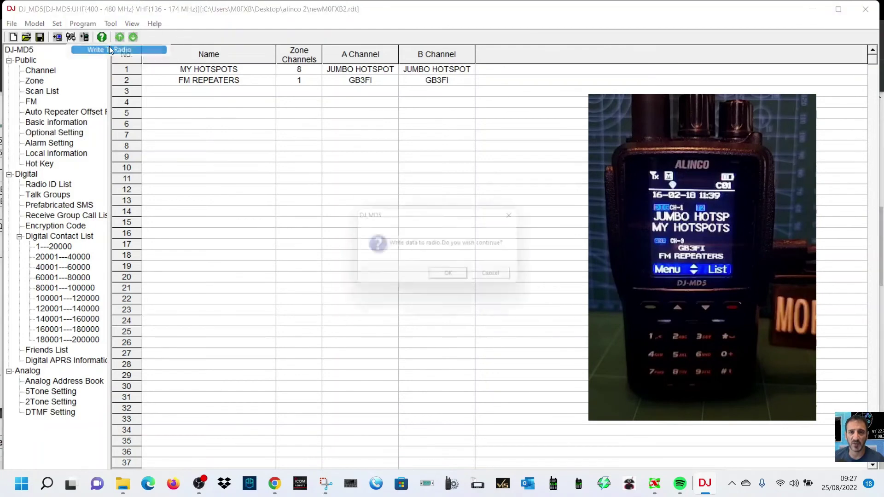
left_click(456, 279)
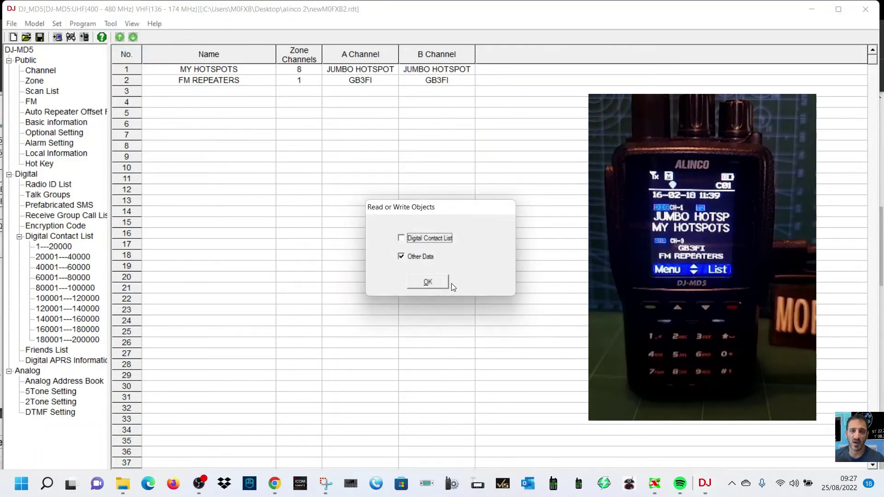
left_click(437, 286)
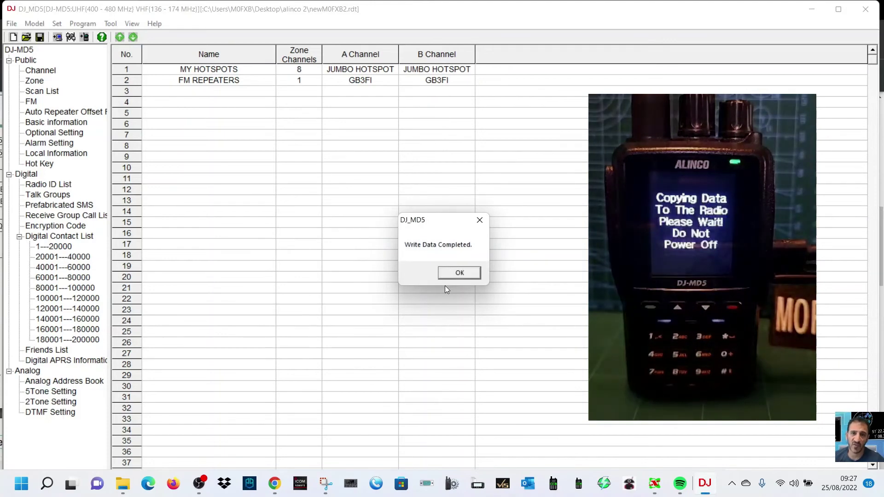
left_click(452, 273)
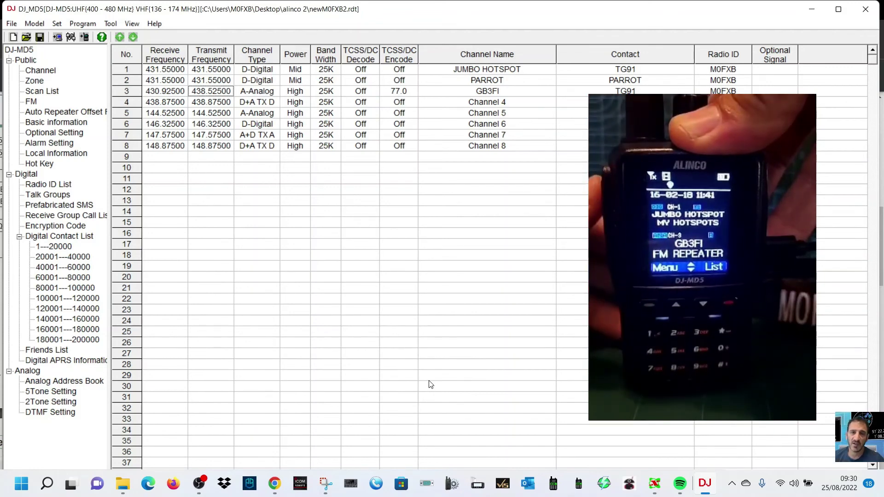
right_click(429, 381)
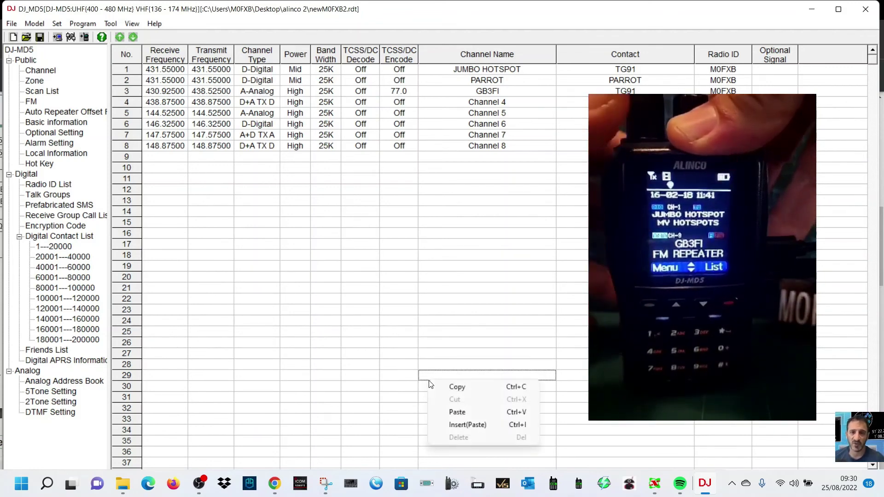